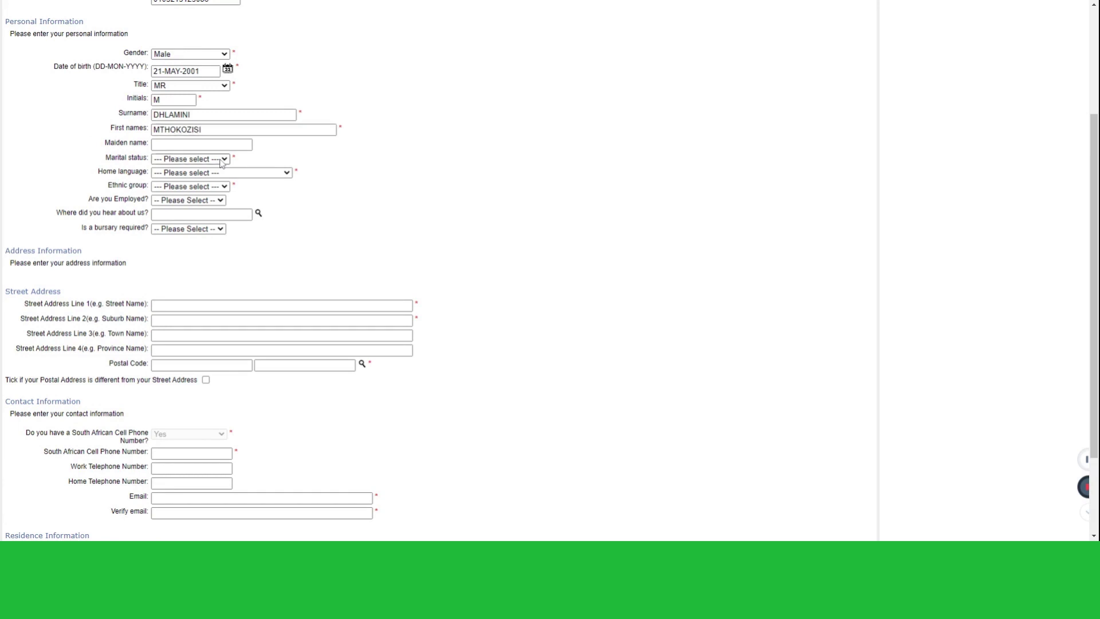
# Set marital status to Single, home language to ENGLISH and ethnic group to BLACK
pyautogui.click(179, 174)
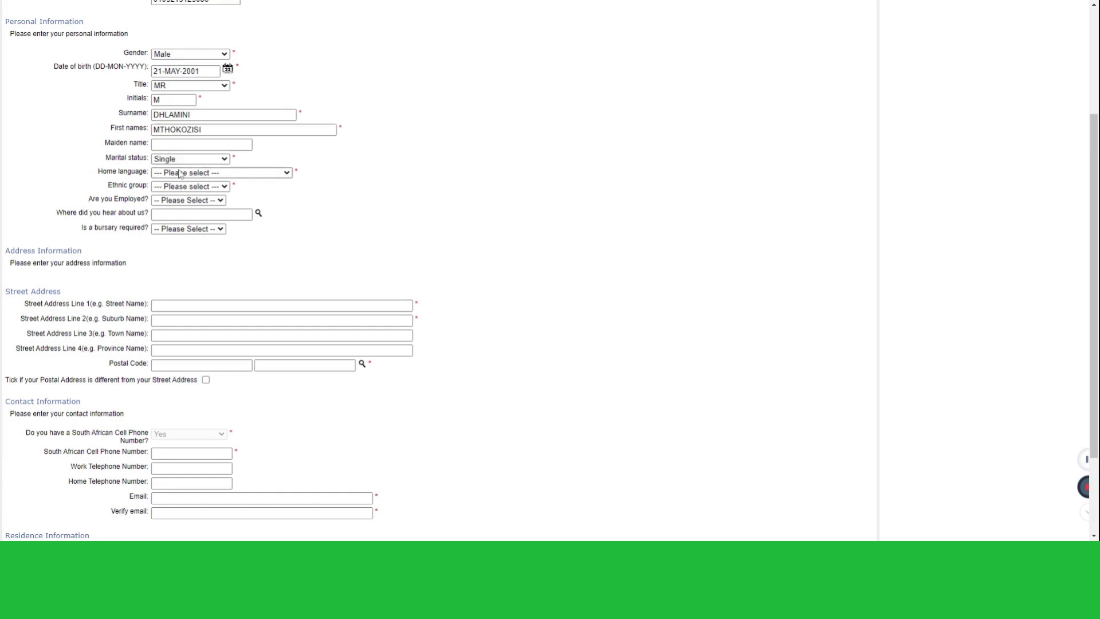
pyautogui.click(182, 186)
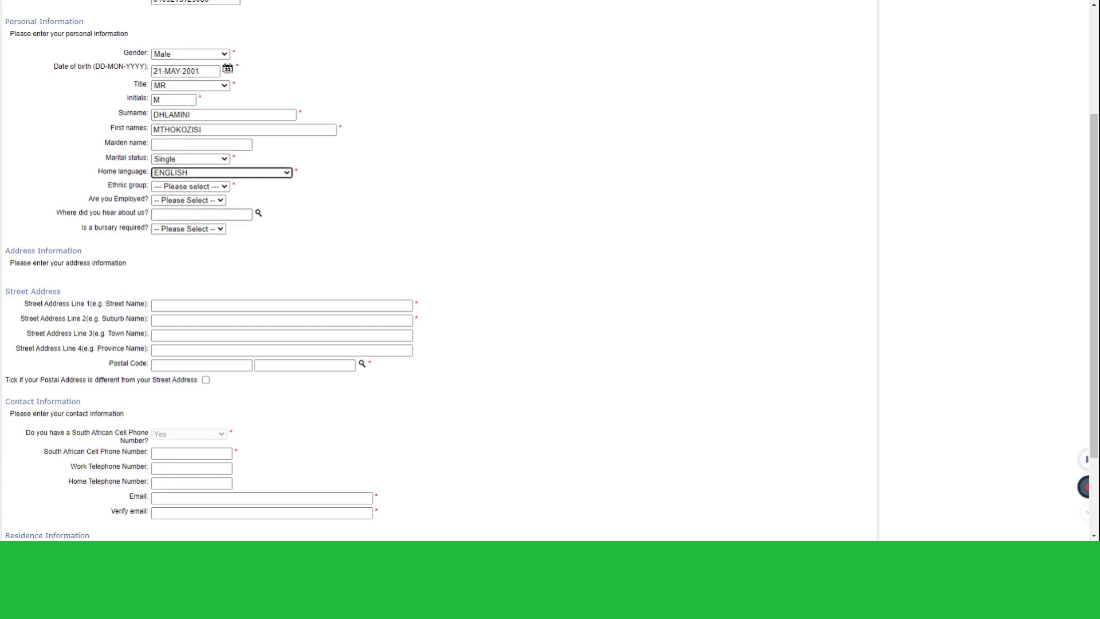
pyautogui.scroll(-2, 189, 206)
pyautogui.click(189, 72)
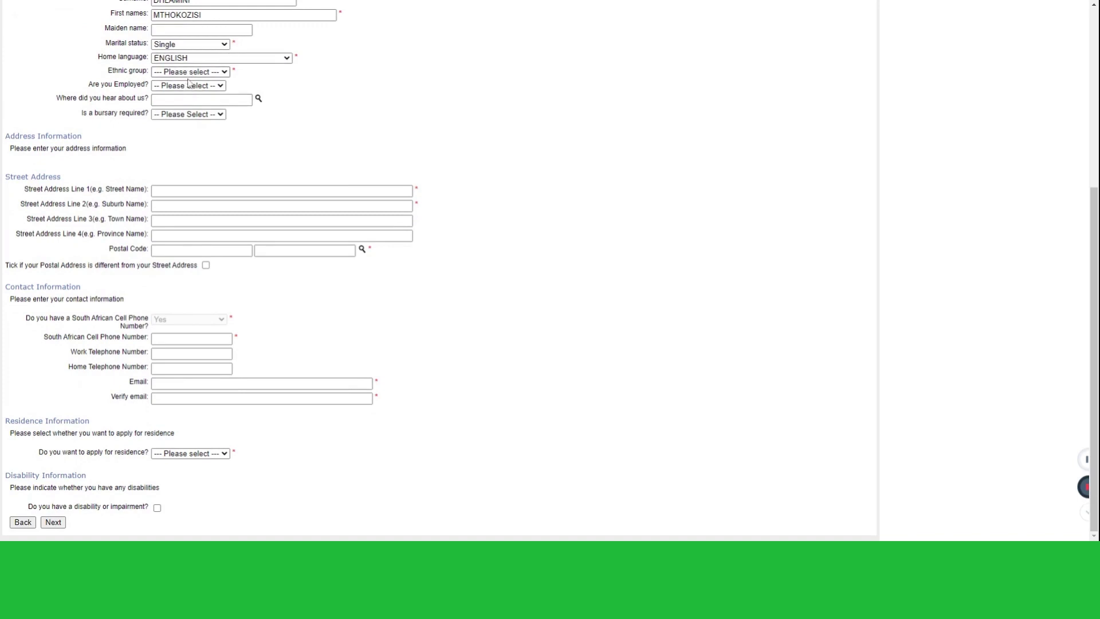
pyautogui.click(186, 96)
# Set employed to No, heard via WORD OF MOUTH, and bursary required to Yes
pyautogui.click(184, 87)
pyautogui.click(187, 110)
pyautogui.click(259, 102)
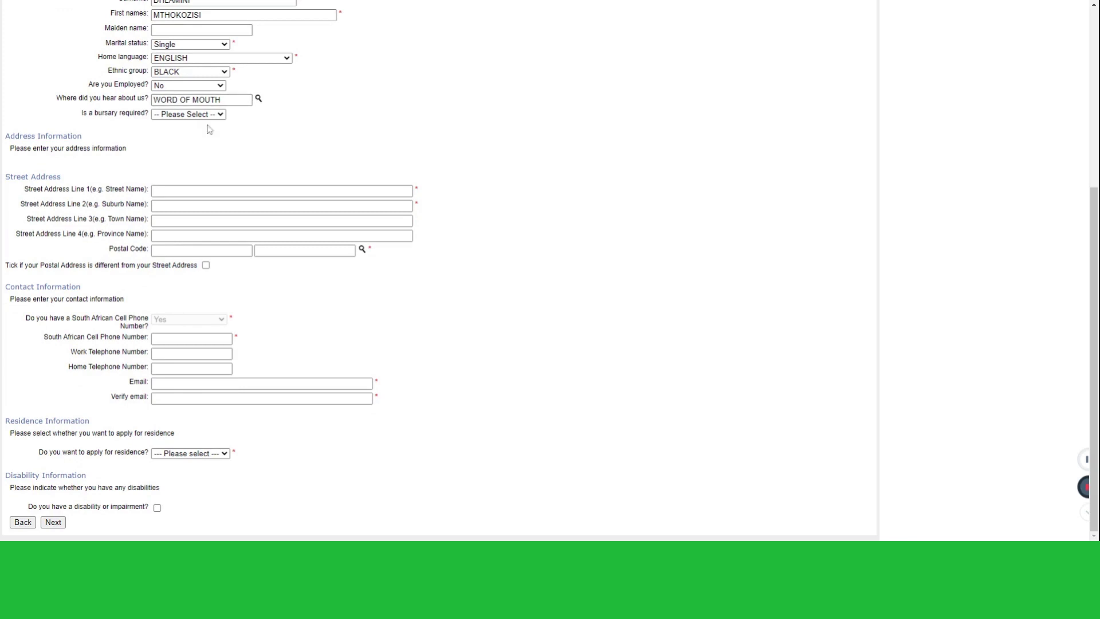
pyautogui.click(201, 142)
pyautogui.click(180, 190)
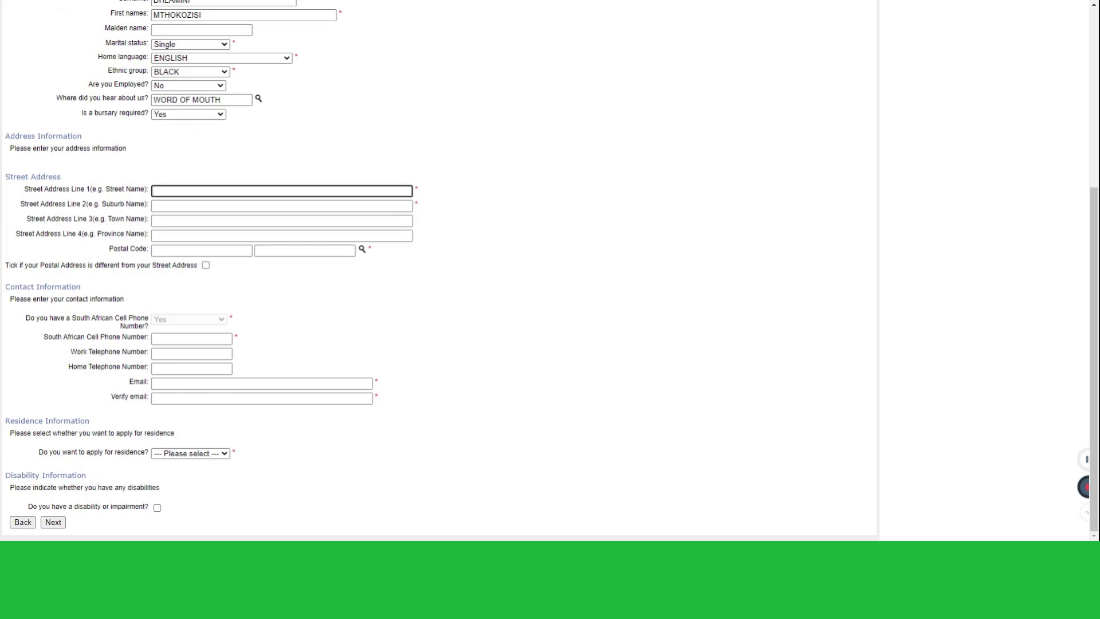
# Fill in street address line 1 with the street name and house number
pyautogui.write('10')
pyautogui.press('BackSpace')
pyautogui.press('BackSpace')
pyautogui.press('BackSpace')
pyautogui.write('1 UNIAPPLYFORME STREET')
# Move JOHANNESBURG into the town line and enter MELVILLE as the suburb
pyautogui.click(281, 206)
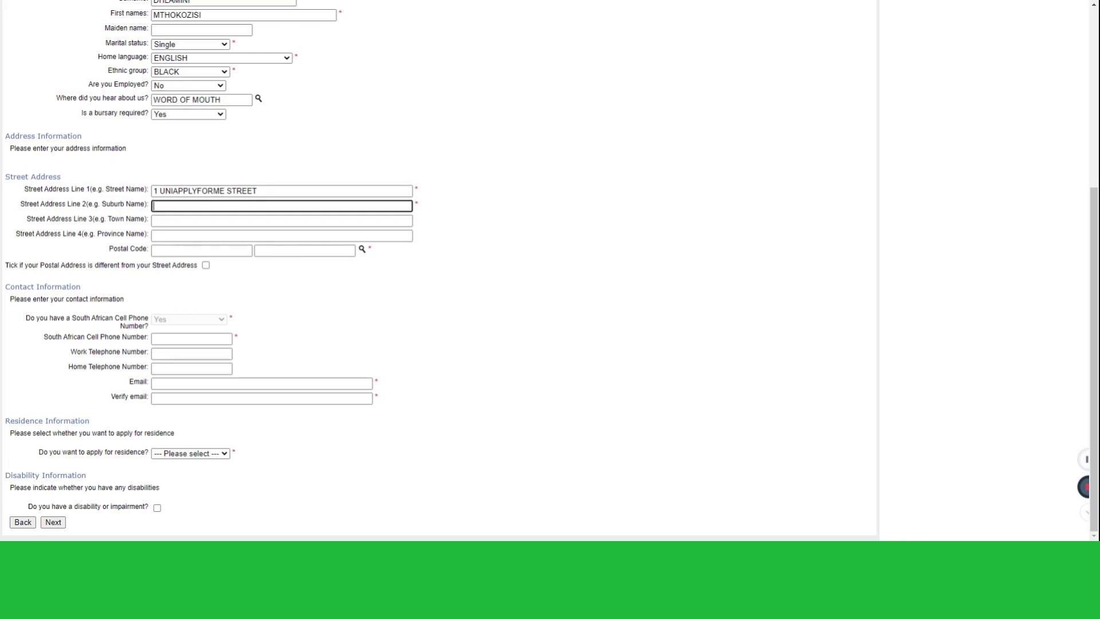
pyautogui.write('JOHANNESBURG')
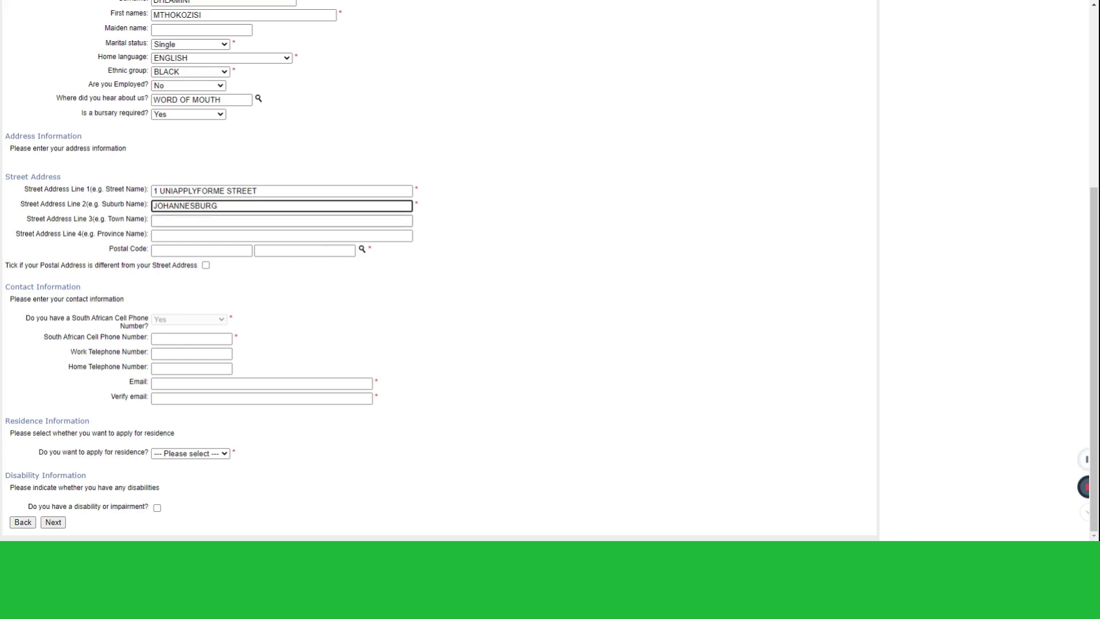
pyautogui.hotkey('ctrl', 'a')
pyautogui.hotkey('ctrl', 'x')
pyautogui.press('Tab')
pyautogui.hotkey('ctrl', 'v')
pyautogui.hotkey('shift', 'Tab')
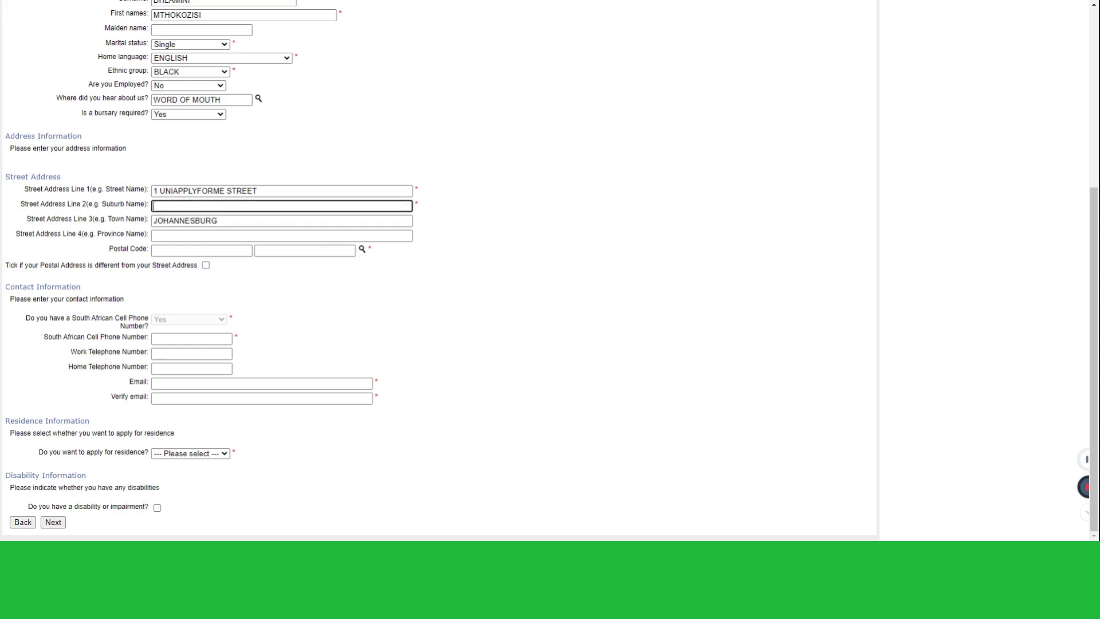
pyautogui.write('MELVILLE')
# Enter province GAUTENG and look up postal code 2000 JOHANNESBURG
pyautogui.click(229, 236)
pyautogui.write('G')
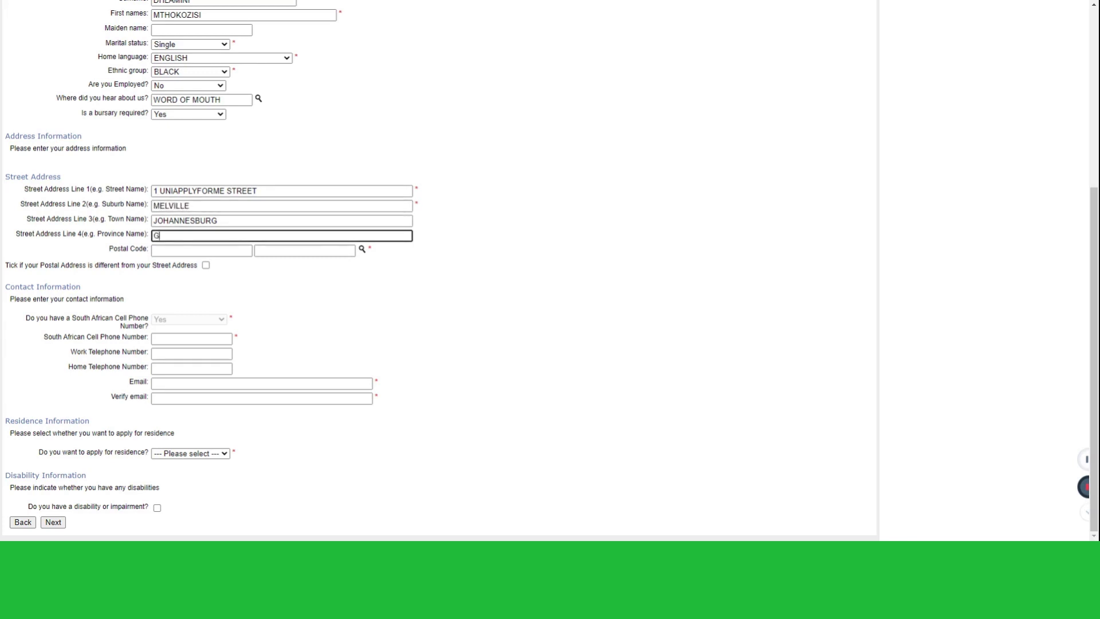
pyautogui.write('AUTENG')
pyautogui.click(363, 255)
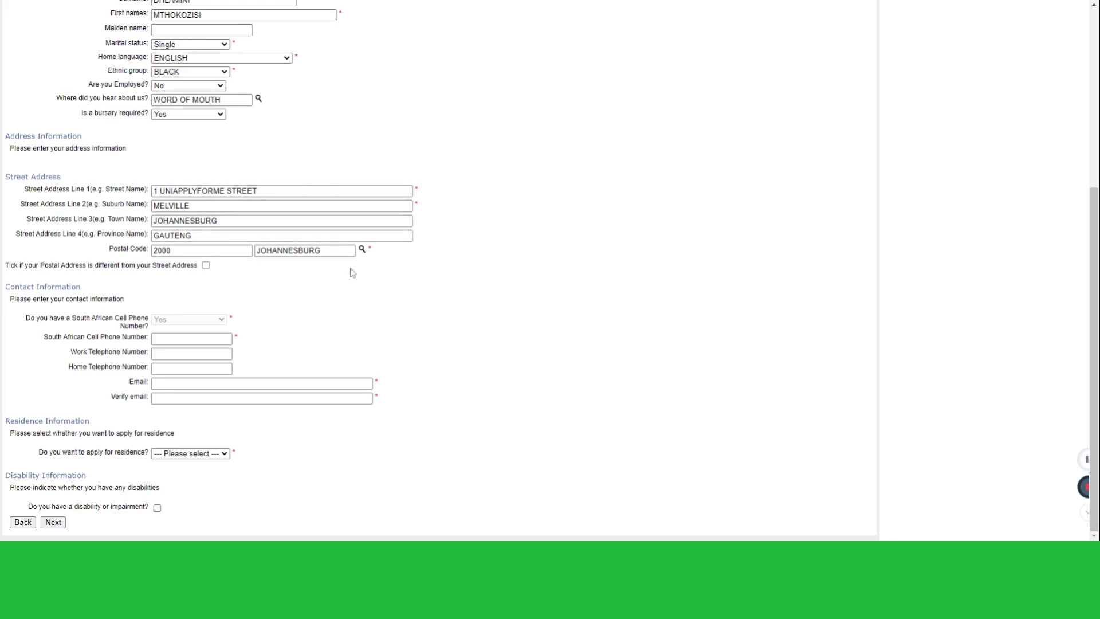
# Enter the applicant's cell phone number and e-mail address in both e-mail fields
pyautogui.click(172, 338)
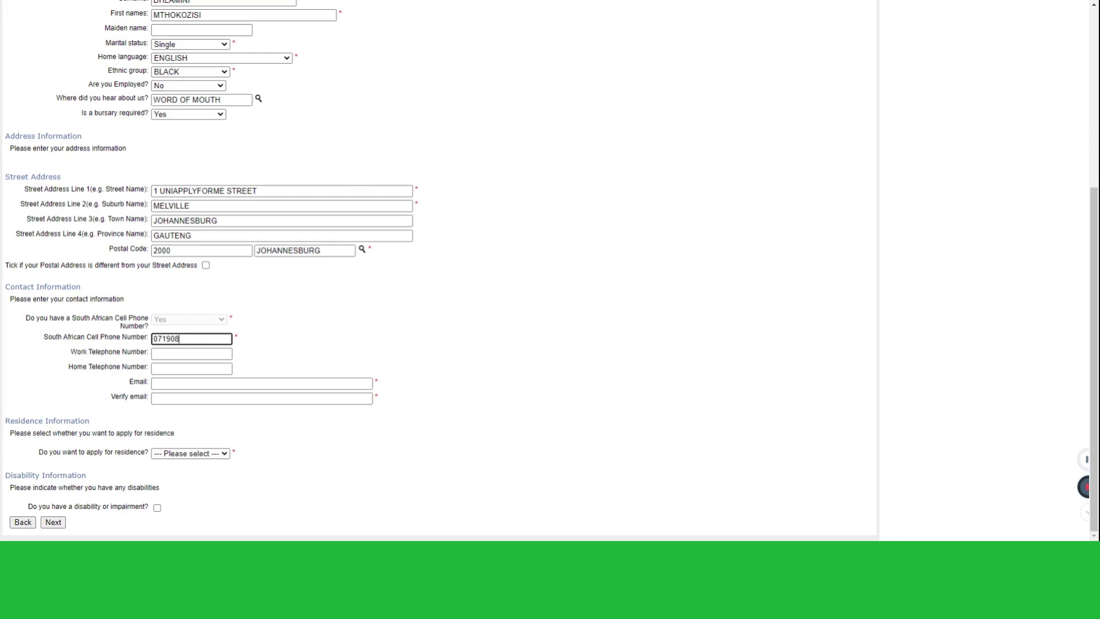
pyautogui.click(229, 383)
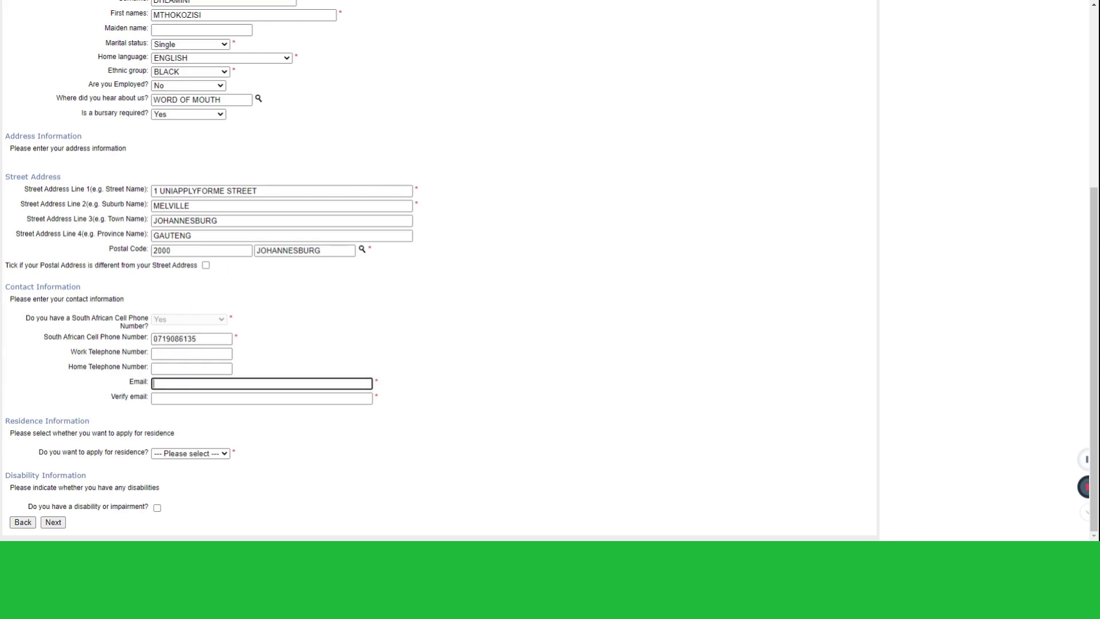
pyautogui.press('Tab')
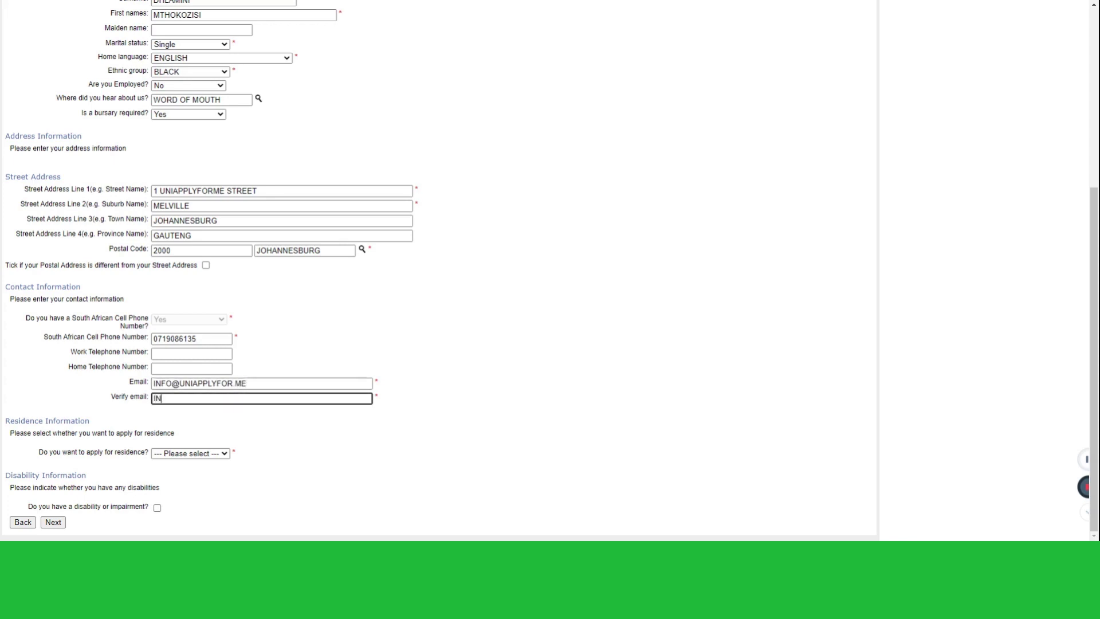
pyautogui.click(493, 293)
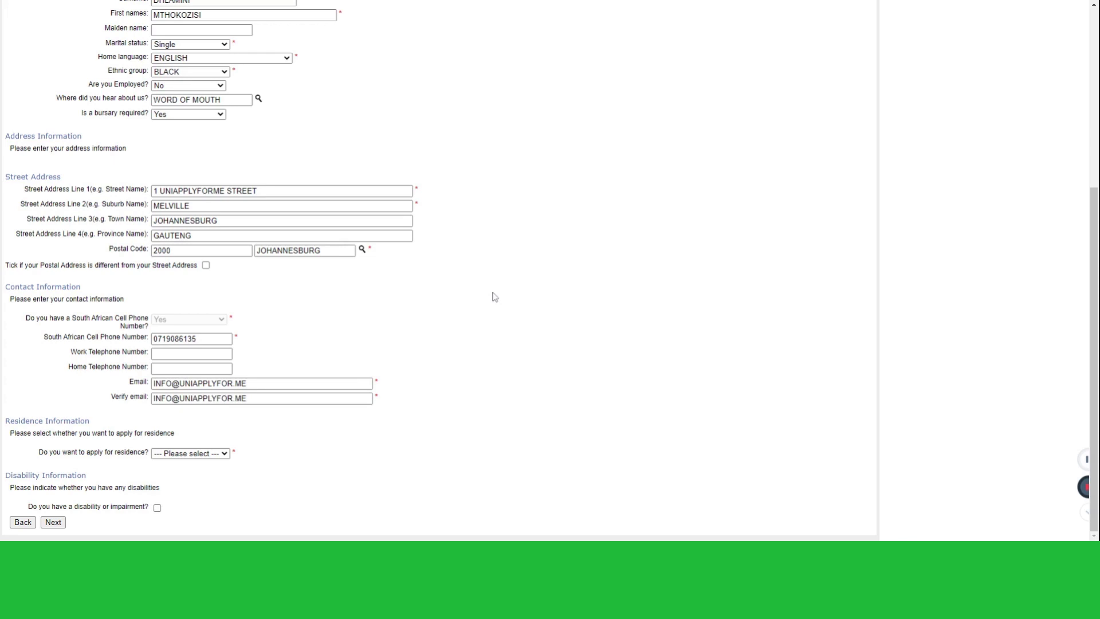
# Answer Yes to applying for residence and continue to Next of Kin Details
pyautogui.click(187, 457)
pyautogui.click(184, 471)
pyautogui.click(53, 527)
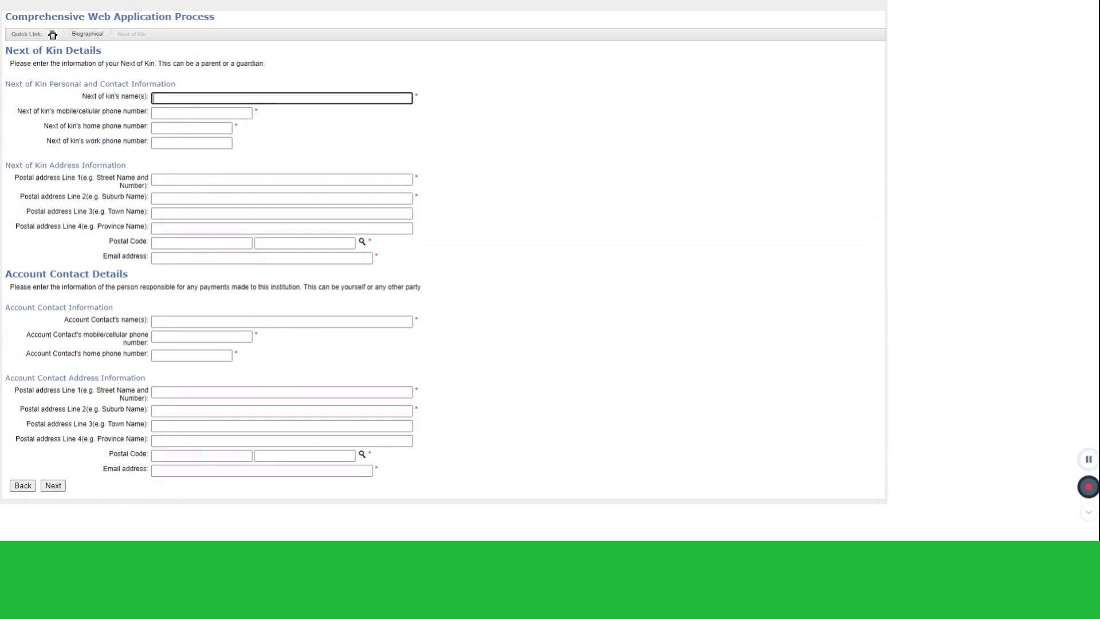
# Enter the next of kin's full name, mobile number and home phone number, fixing typos
pyautogui.click(202, 113)
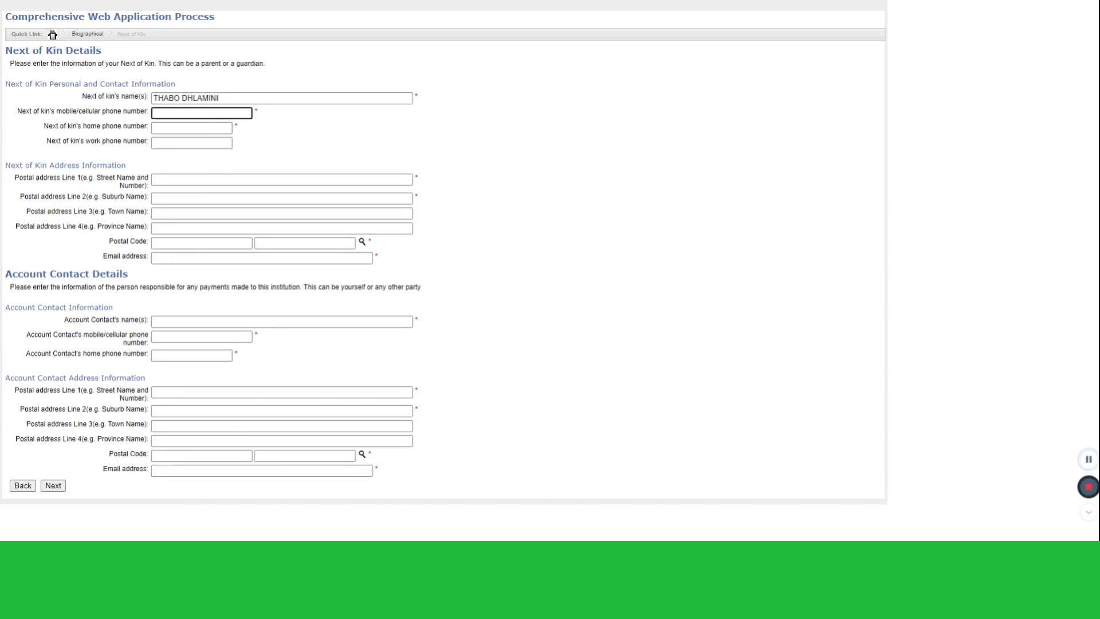
pyautogui.click(307, 140)
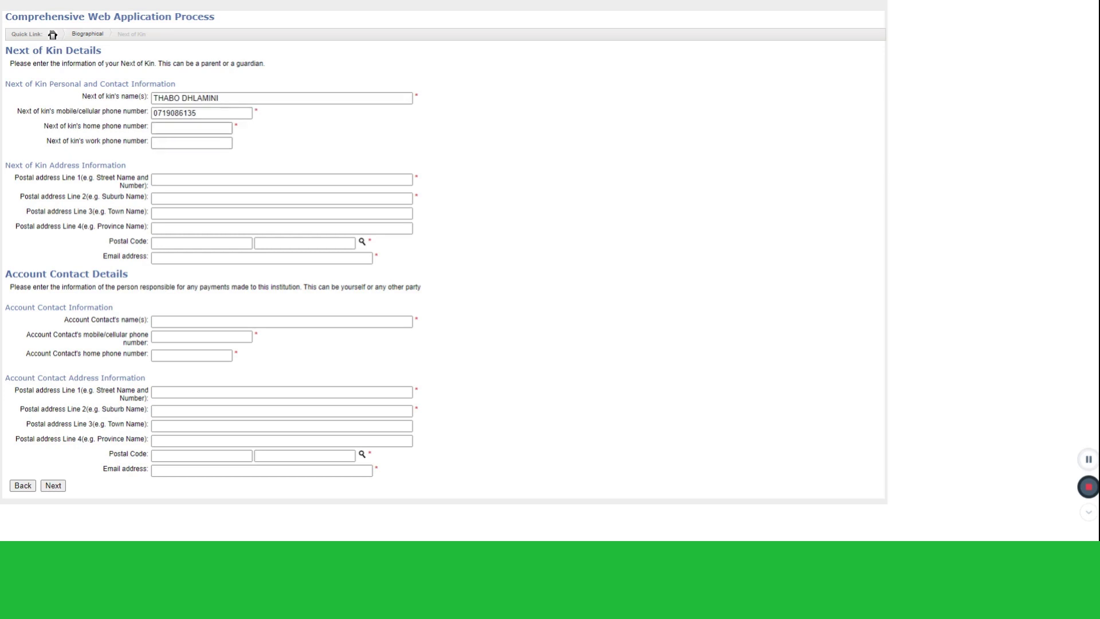
pyautogui.click(166, 127)
pyautogui.click(310, 179)
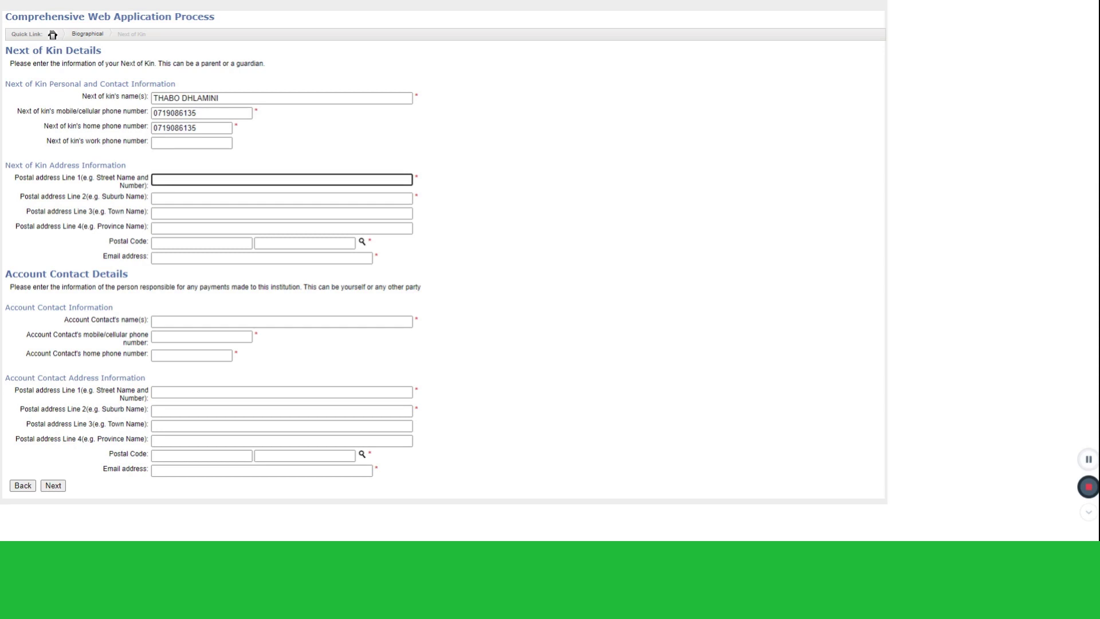
# Enter the next of kin's postal address lines and look up its postal code
pyautogui.write('1 UNIAPPLYFORME STREET')
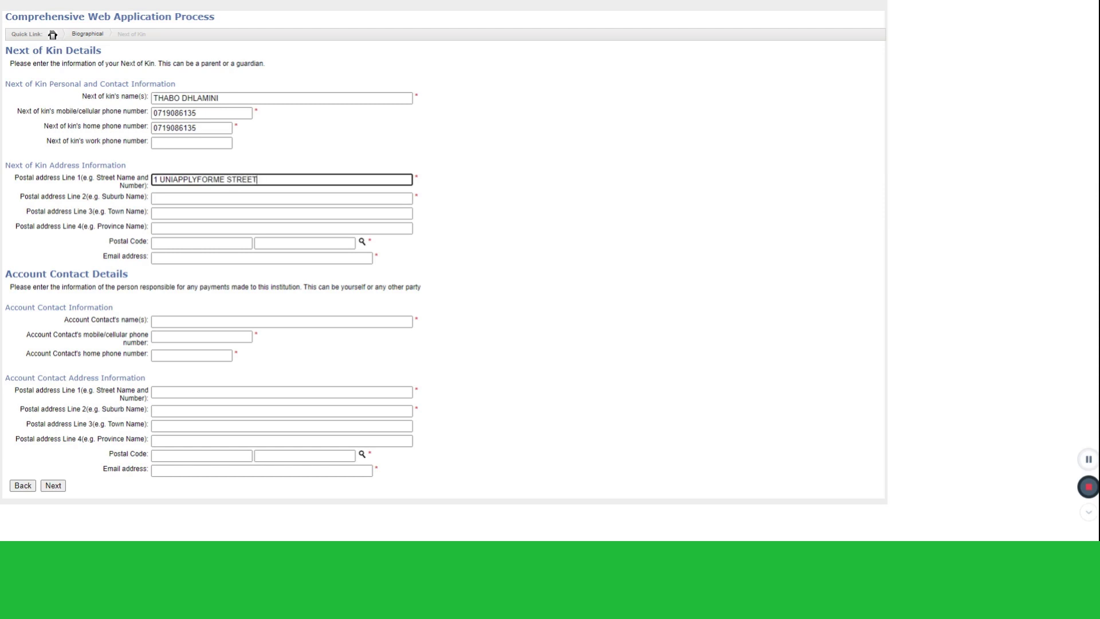
pyautogui.click(281, 198)
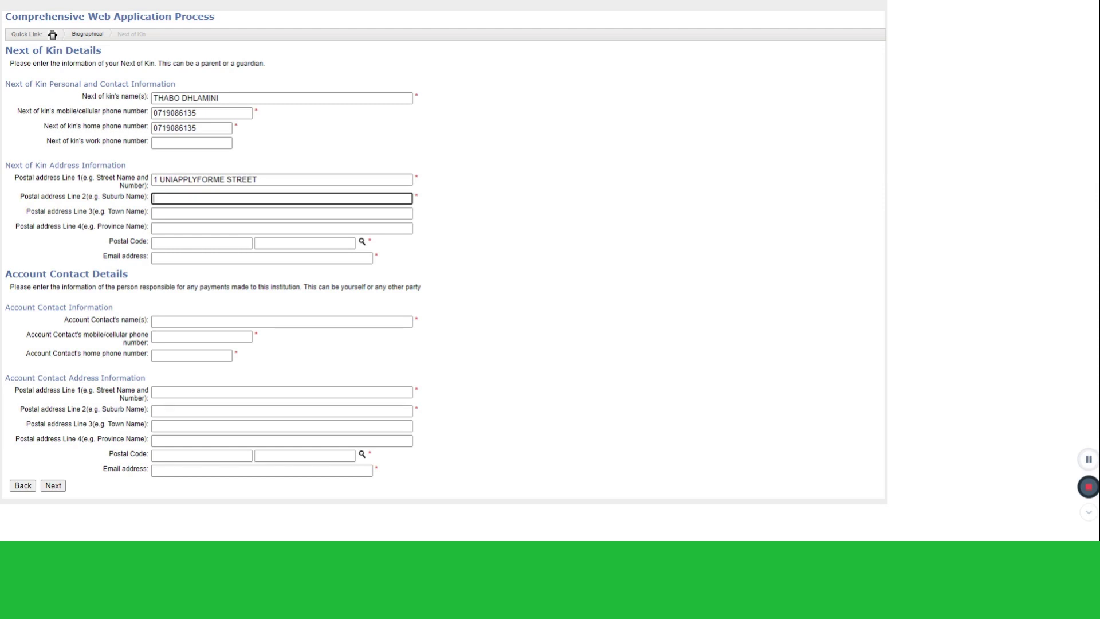
pyautogui.write('MELVILLE')
pyautogui.press('Tab')
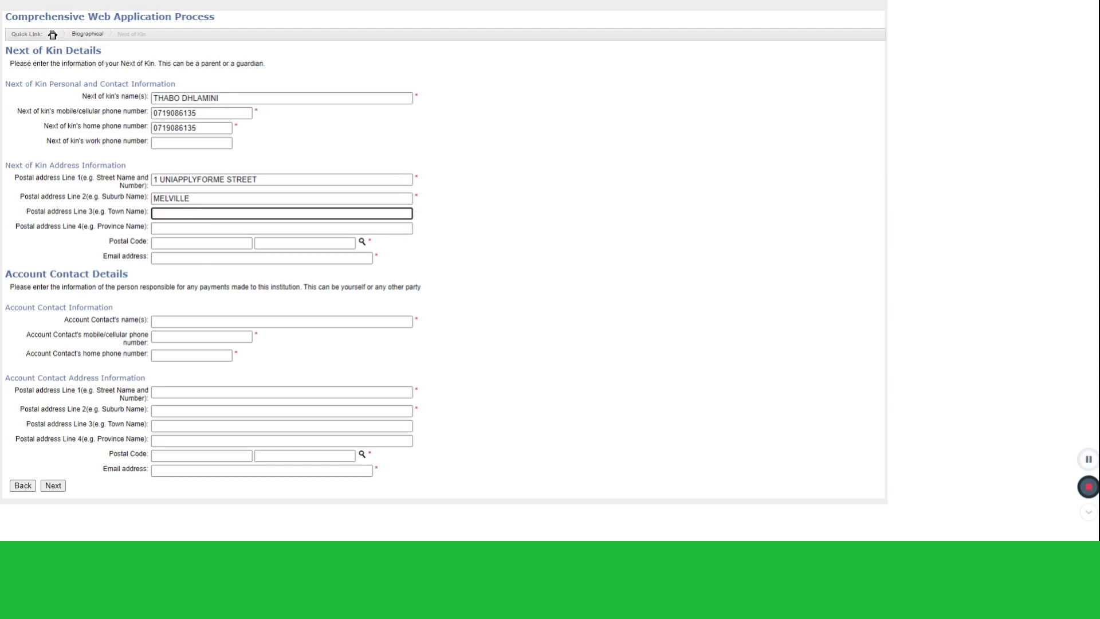
pyautogui.write('JOHANNESBURG')
pyautogui.press('Tab')
pyautogui.write('H')
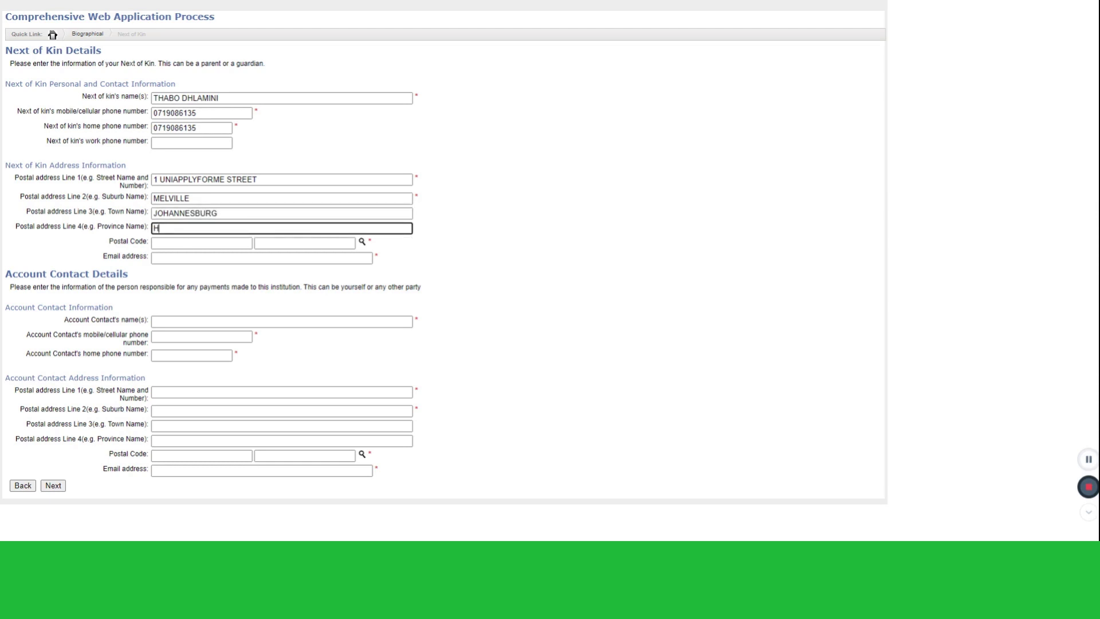
pyautogui.press('BackSpace')
pyautogui.write('F')
pyautogui.write('GAUTE')
pyautogui.write('NG')
pyautogui.click(362, 243)
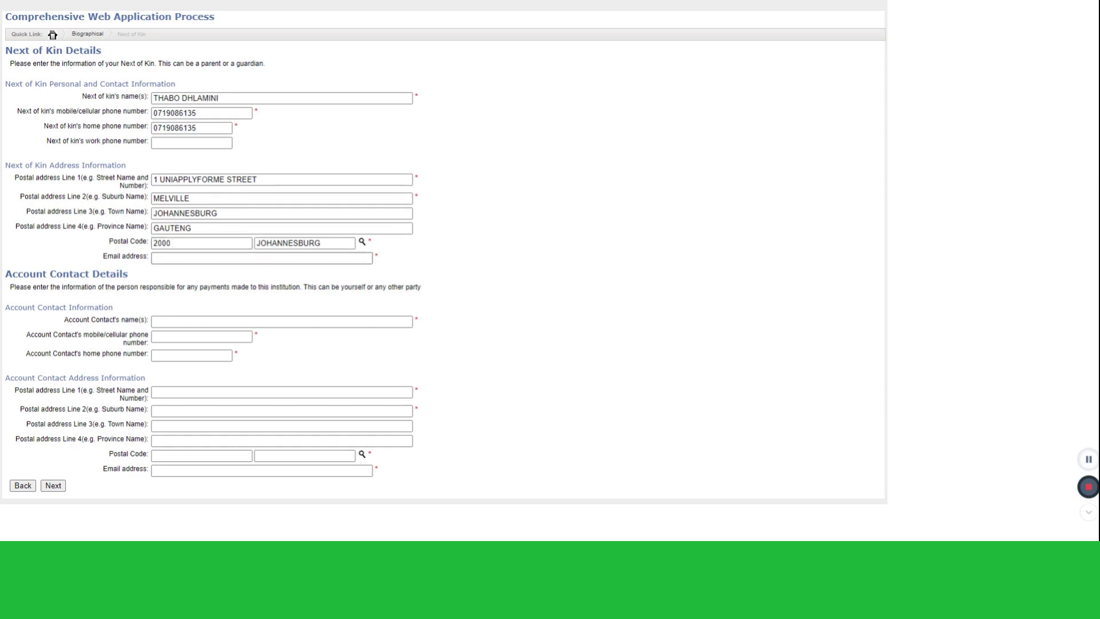
# Enter the next of kin's e-mail address and correct the spelling of their first name
pyautogui.click(153, 258)
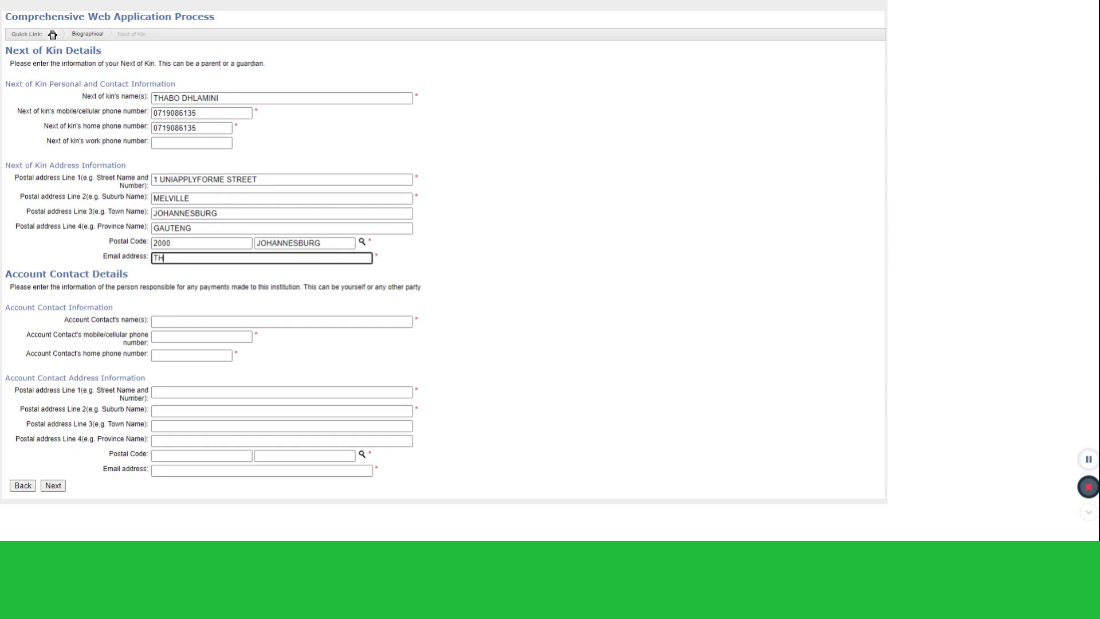
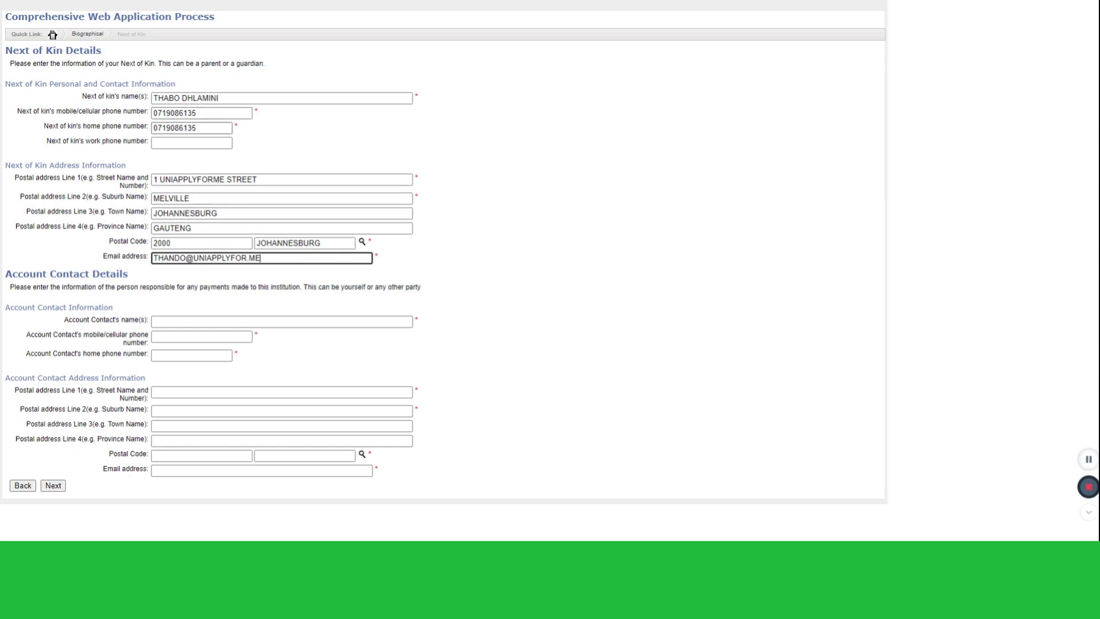
pyautogui.click(174, 98)
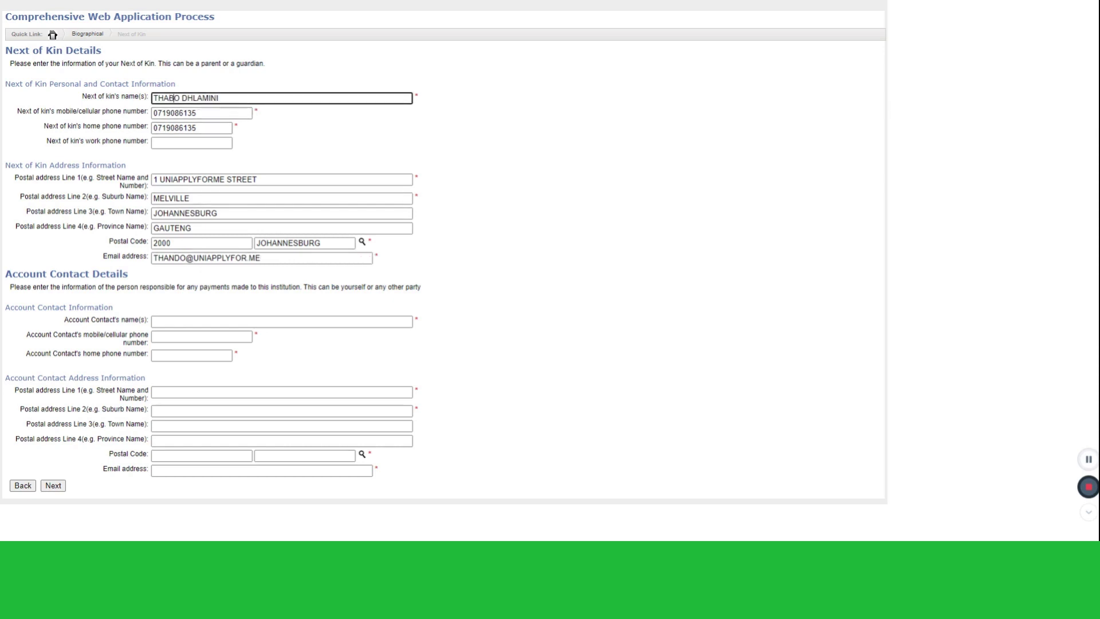
pyautogui.press('BackSpace')
pyautogui.write('NDO')
pyautogui.press('Delete')
pyautogui.click(282, 116)
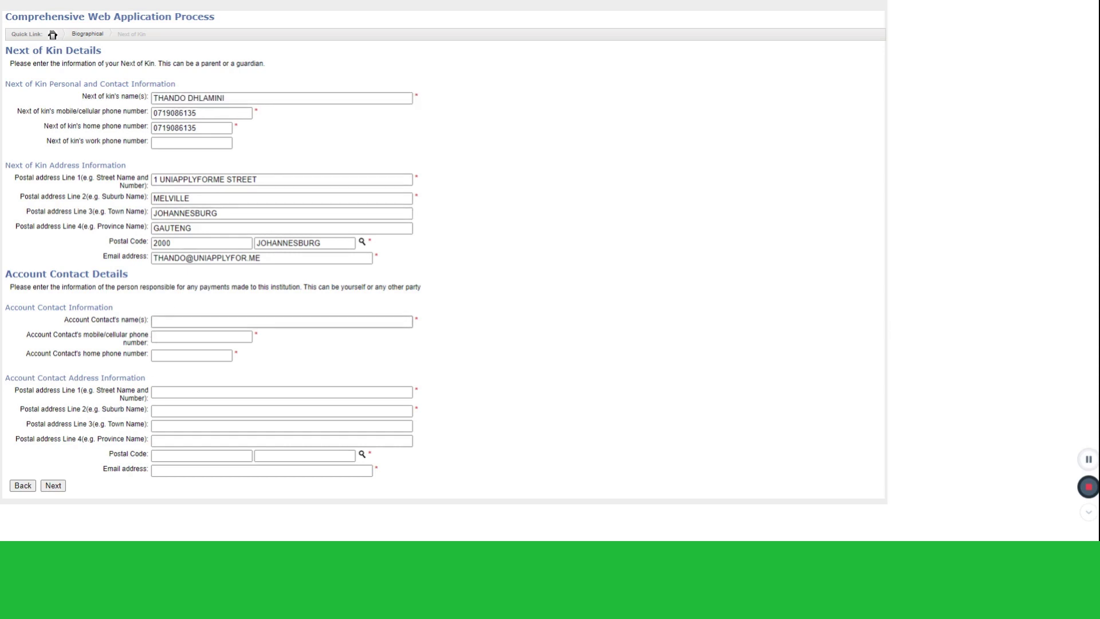
# Enter the account contact's full name, mobile number and home phone number
pyautogui.click(154, 322)
pyautogui.write('M')
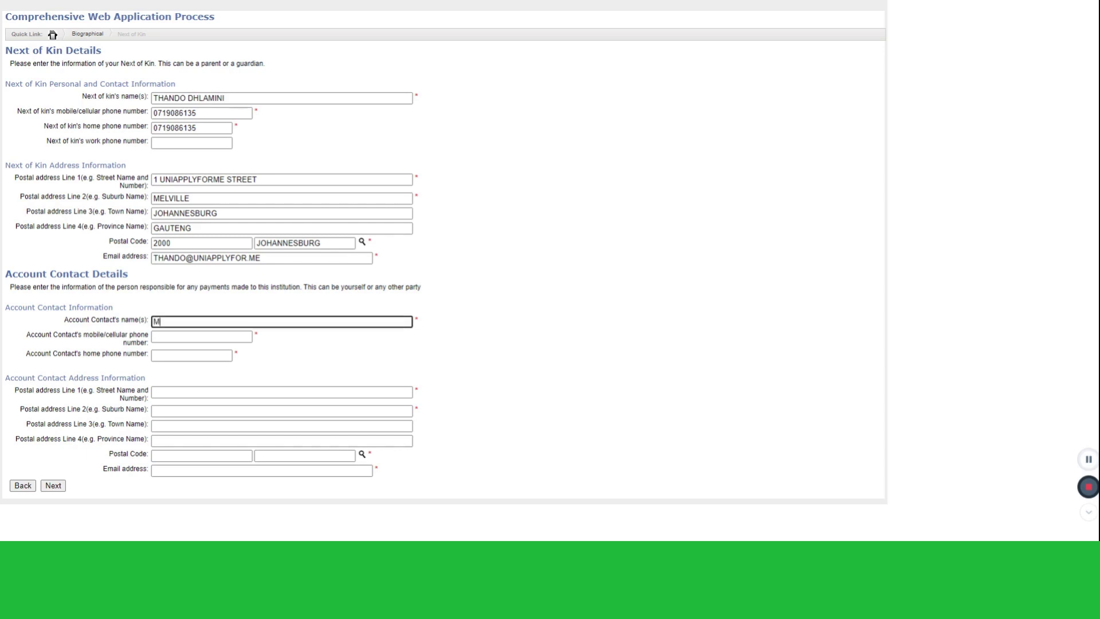
pyautogui.press('Tab')
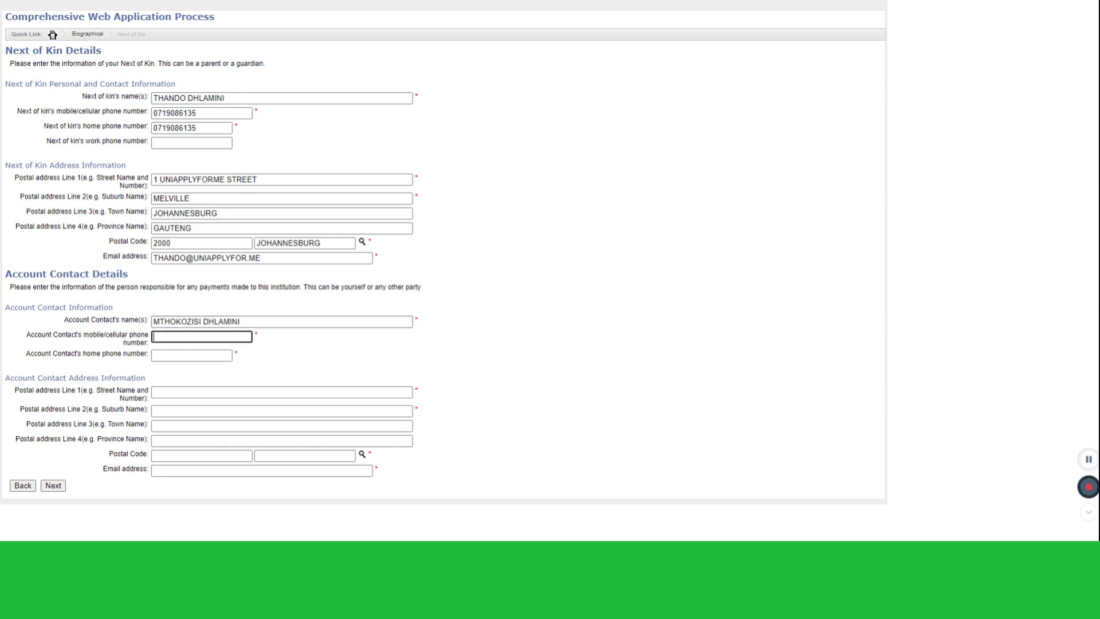
pyautogui.click(192, 356)
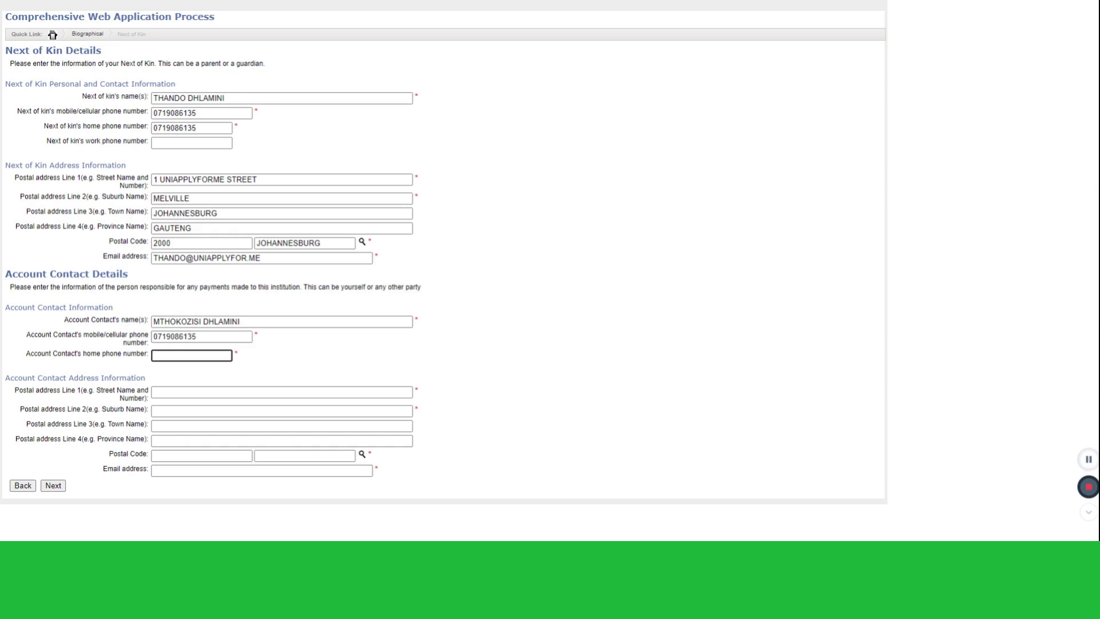
# Enter the account contact's postal address lines and look up the postal code
pyautogui.click(281, 392)
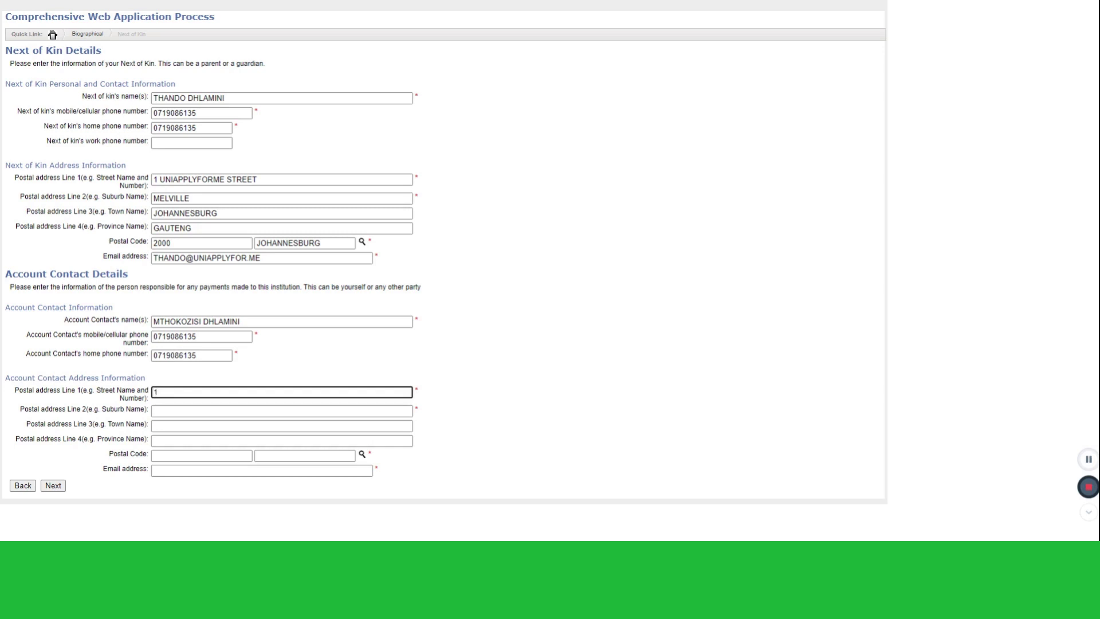
pyautogui.write('1 UNIAPPK')
pyautogui.press('BackSpace')
pyautogui.write('LYFORME STREET MEL')
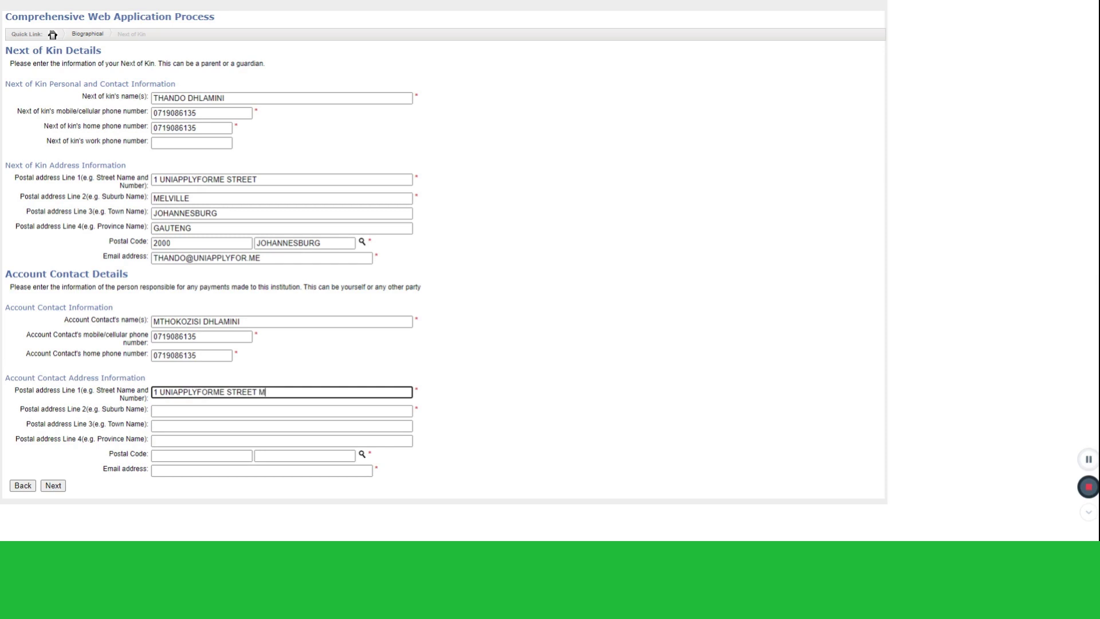
pyautogui.press('BackSpace')
pyautogui.press('BackSpace')
pyautogui.press('BackSpace')
pyautogui.press('BackSpace')
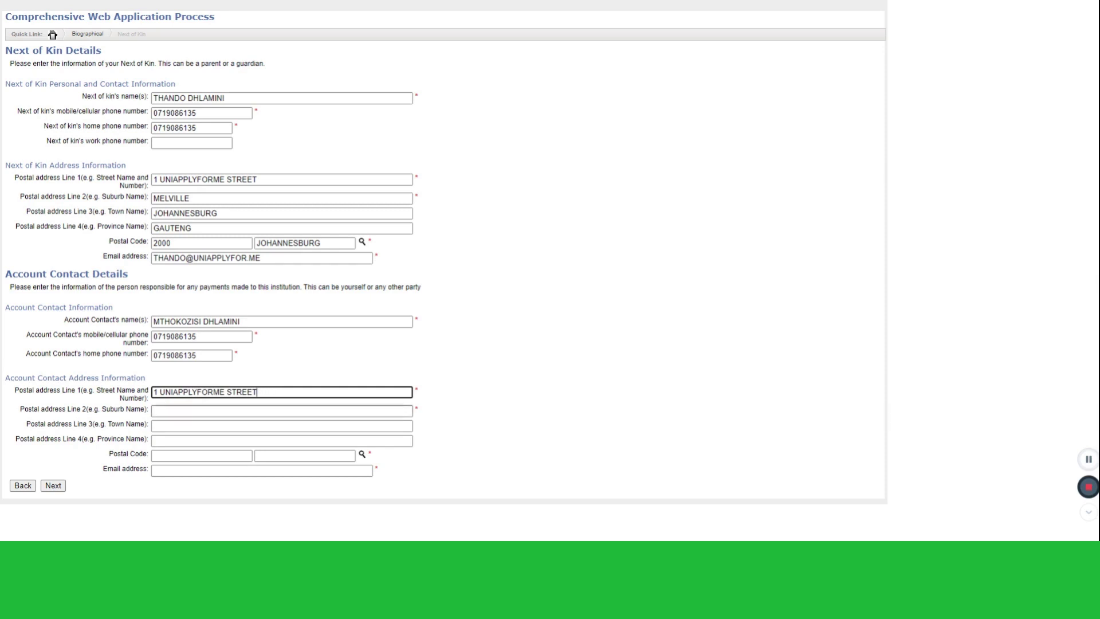
pyautogui.click(281, 411)
pyautogui.write('MELVILLE')
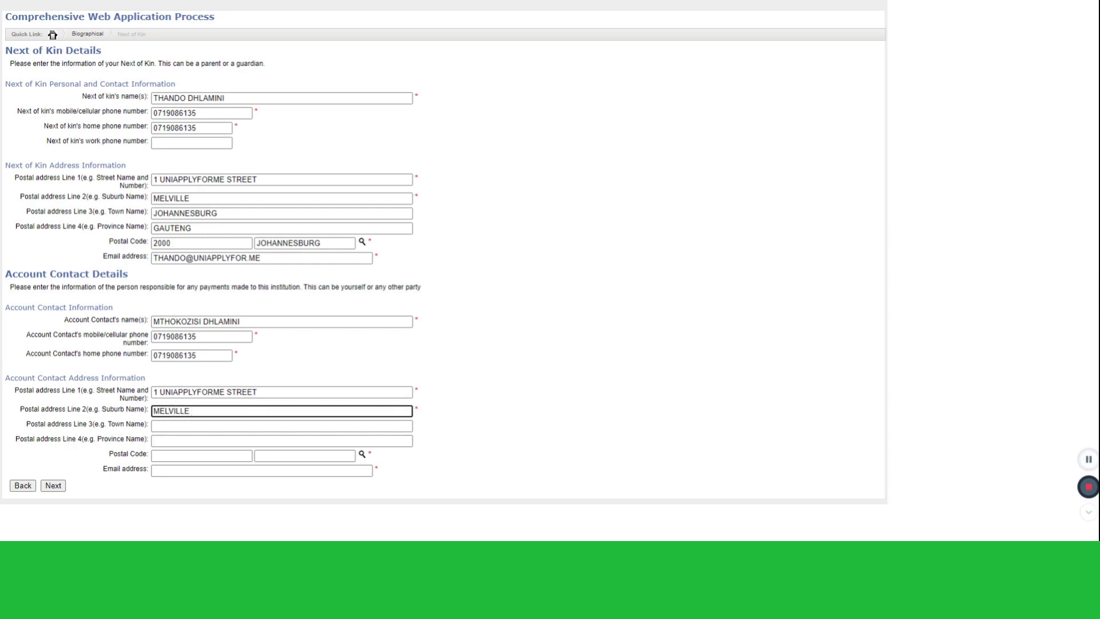
pyautogui.press('BackSpace')
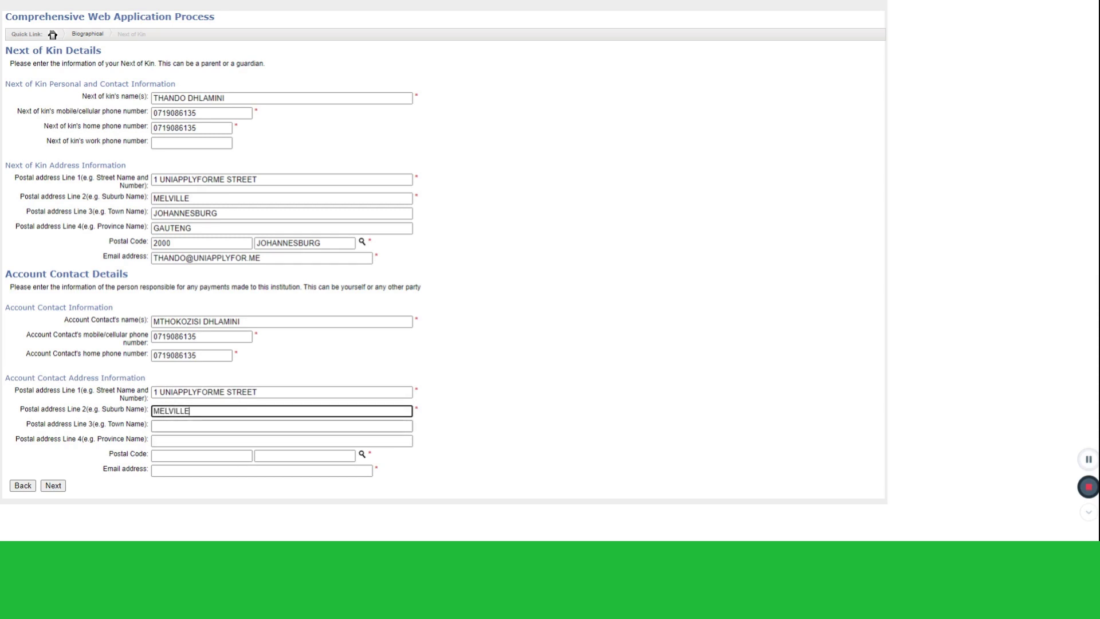
pyautogui.click(281, 425)
pyautogui.write('JO')
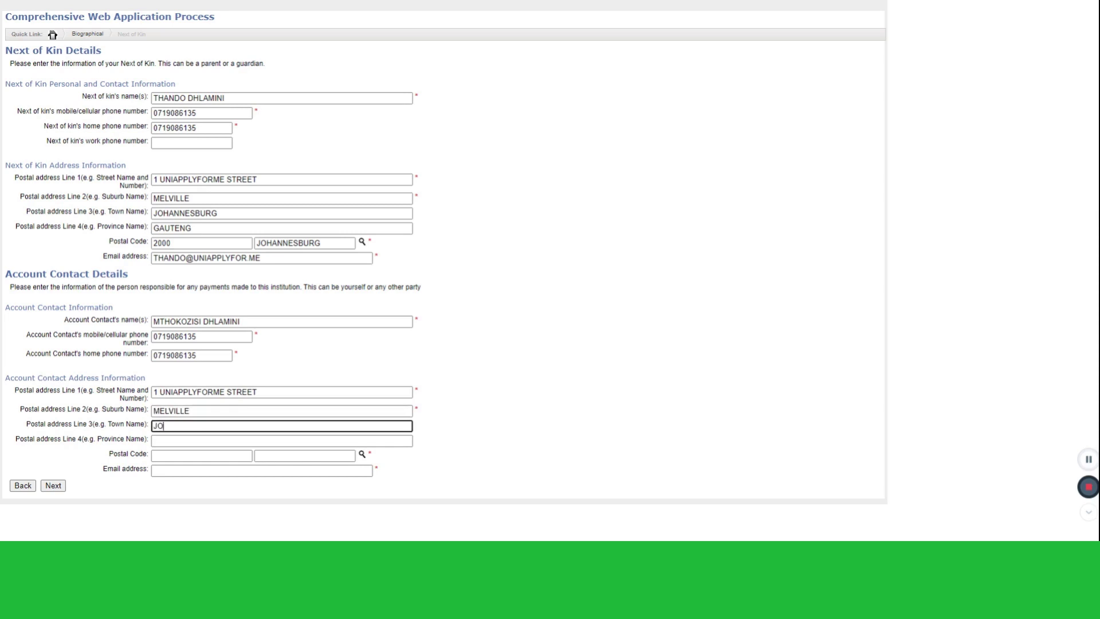
pyautogui.write('HANNESBURG')
pyautogui.click(281, 441)
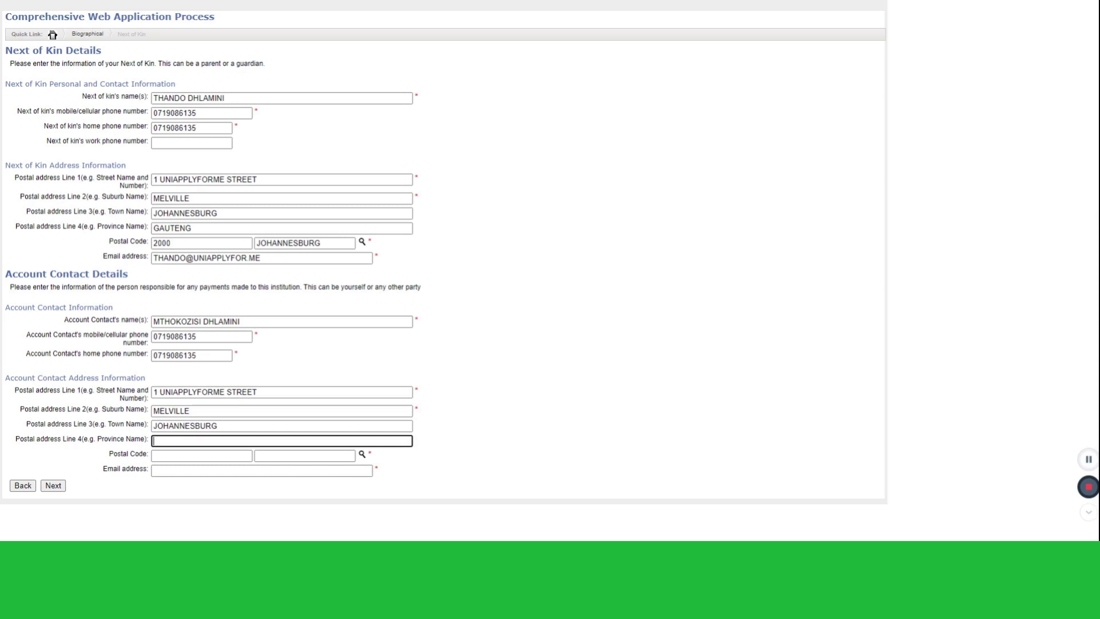
pyautogui.write('GAUTENG')
pyautogui.click(362, 458)
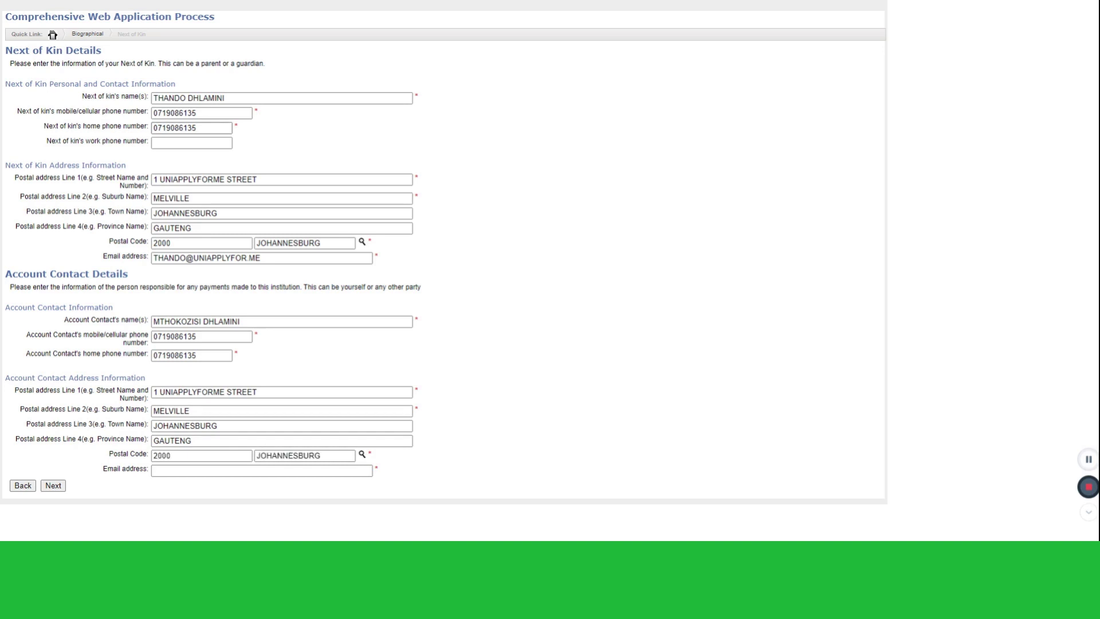
# Enter the account contact's e-mail address and save the contact details
pyautogui.click(262, 470)
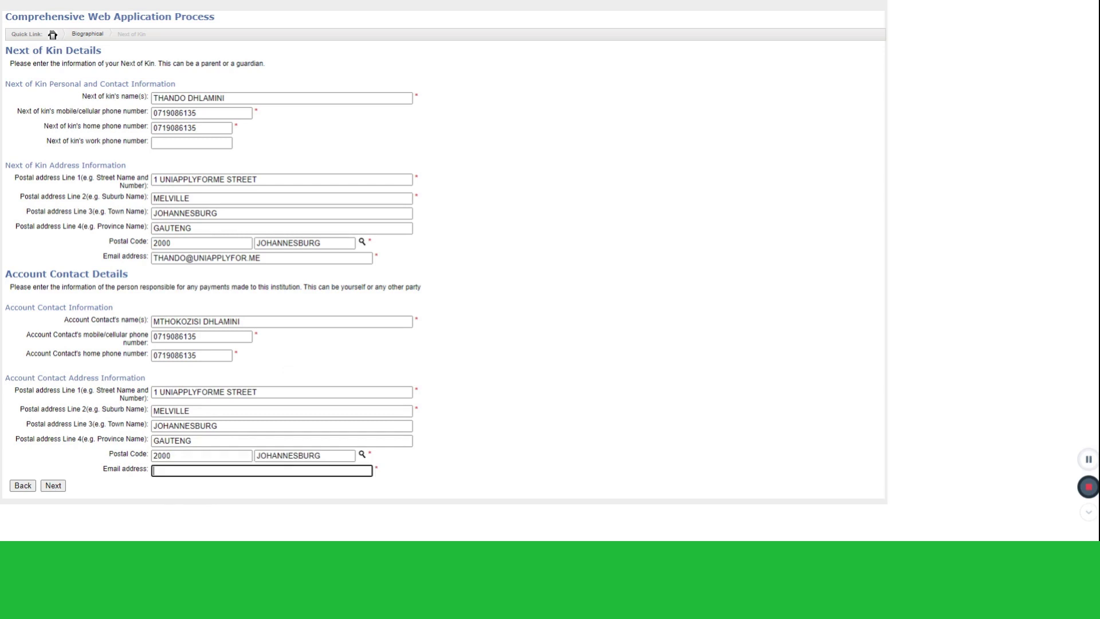
pyautogui.click(54, 489)
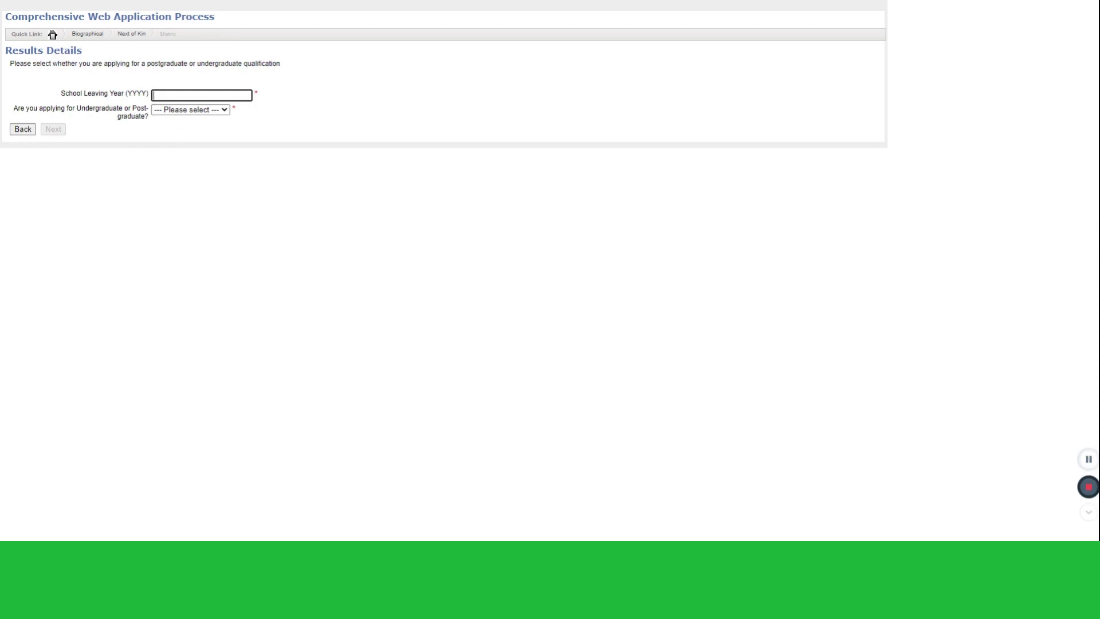
# Set school leaving year 2018, Undergraduate, and look up the final school leaving certificate
pyautogui.write('2018')
pyautogui.click(193, 110)
pyautogui.click(193, 121)
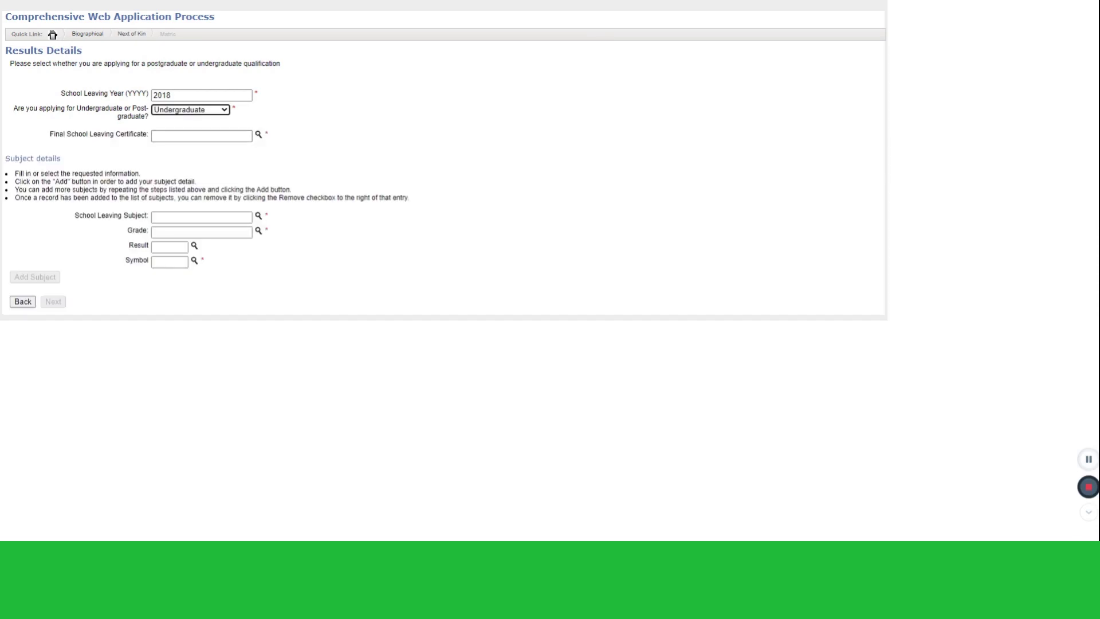
pyautogui.click(262, 140)
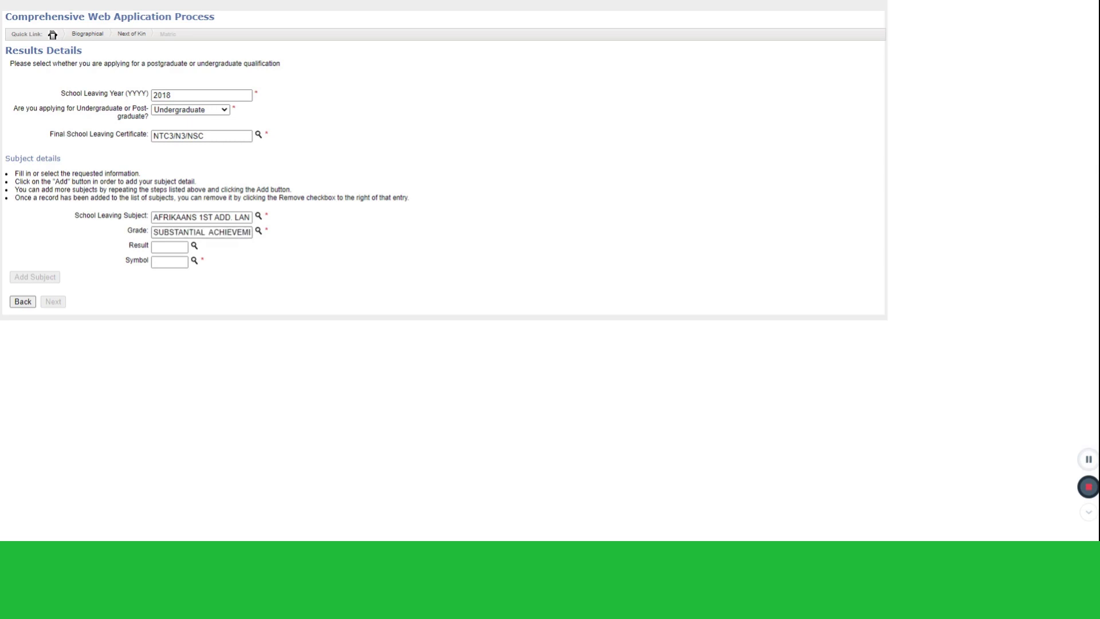
# Add AFRIKAANS 1ST ADD. LANG with symbol 5 and result 68
pyautogui.click(195, 261)
pyautogui.click(196, 252)
pyautogui.write('68')
pyautogui.click(44, 281)
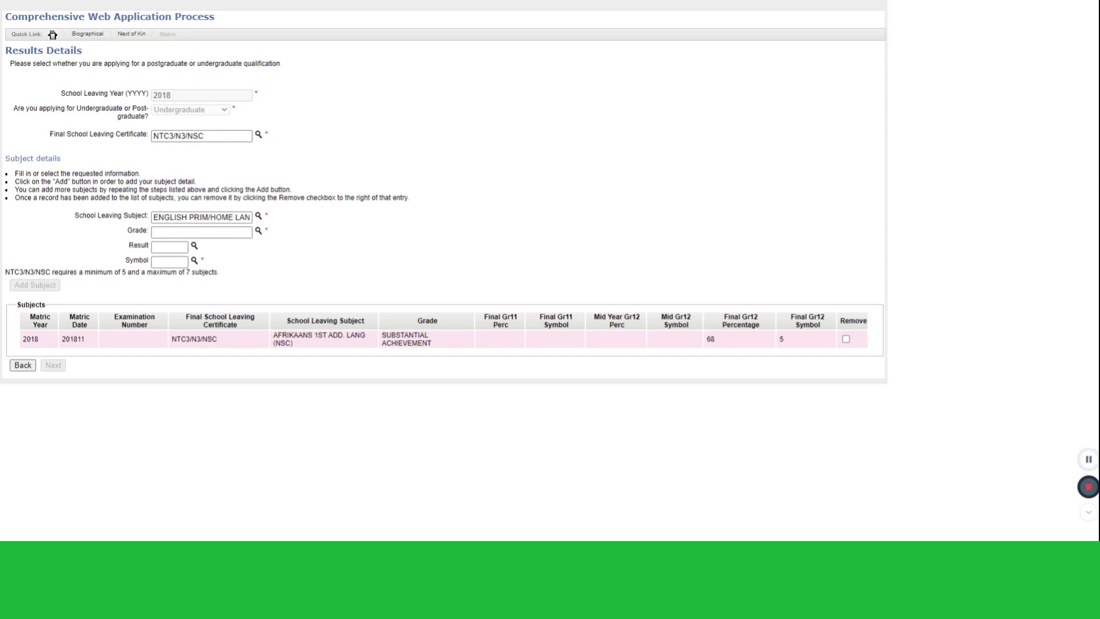
# Add ENGLISH with Meritorious Achievement grade and result 79
pyautogui.click(258, 231)
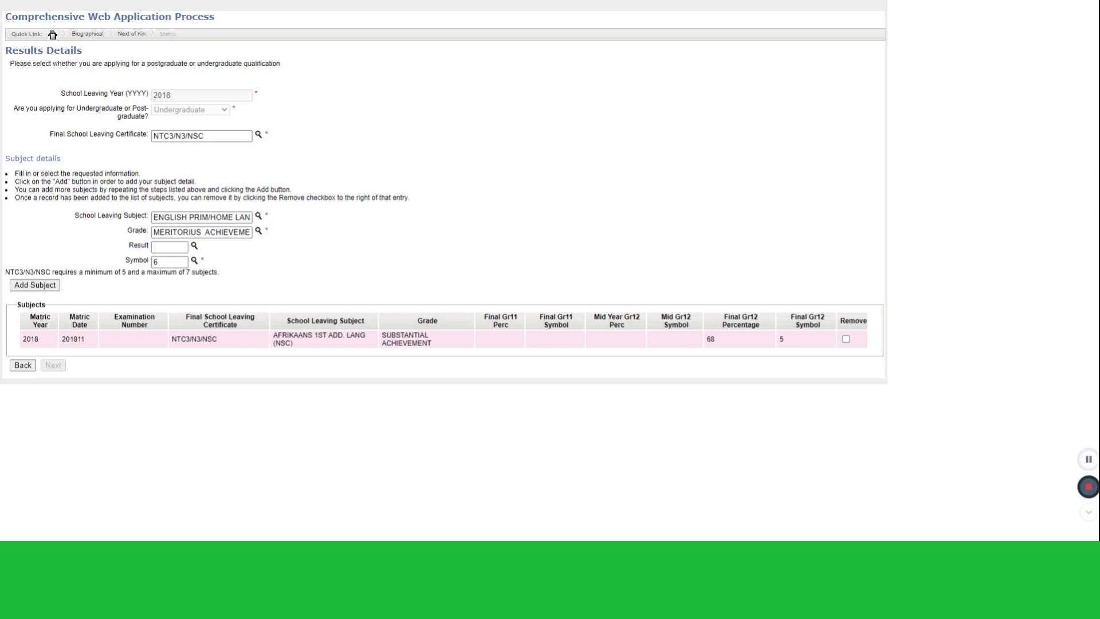
pyautogui.write('79')
pyautogui.click(33, 285)
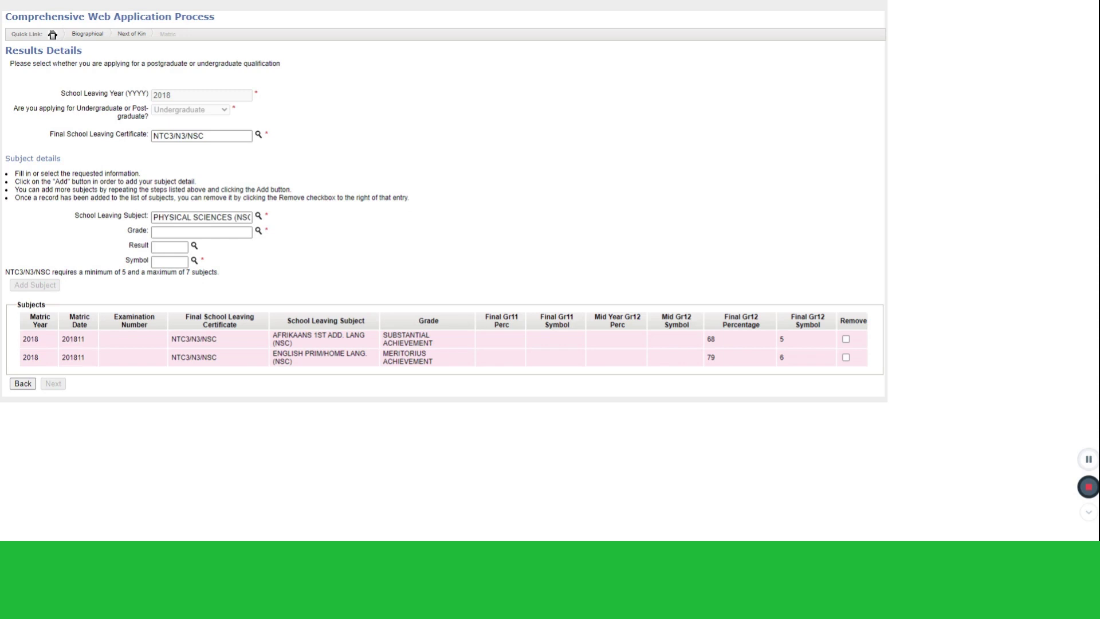
# Add PHYSICAL SCIENCES with symbol 6 and result 75
pyautogui.click(195, 261)
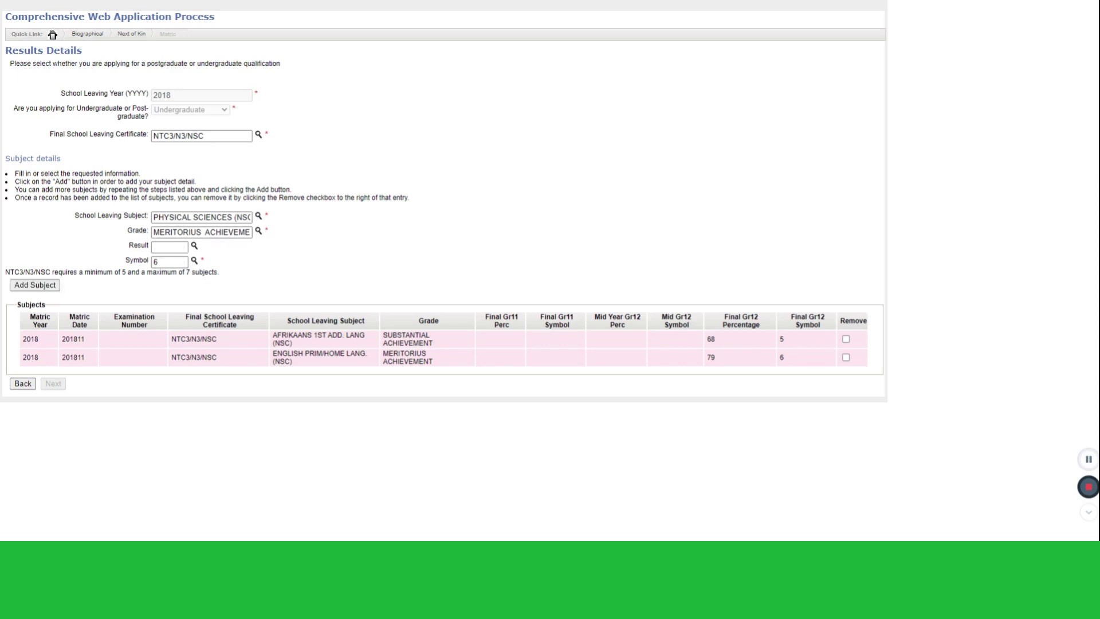
pyautogui.click(169, 247)
pyautogui.write('75')
pyautogui.click(51, 287)
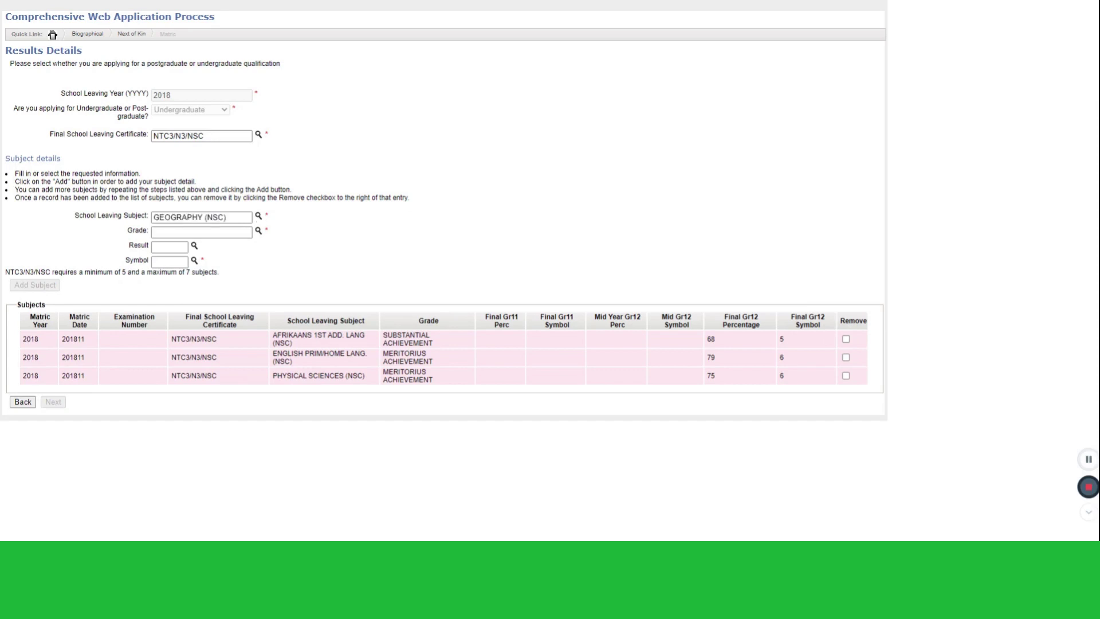
# Add GEOGRAPHY (Substantial Achievement, 68, symbol 5) and MATHEMATICS at 58
pyautogui.click(258, 231)
pyautogui.write('68')
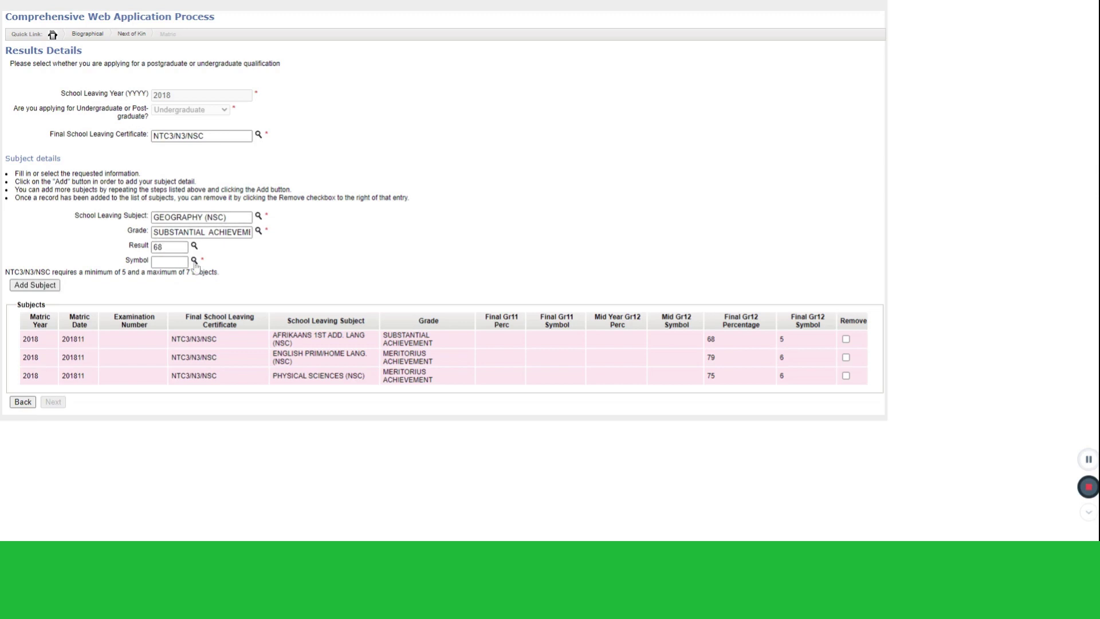
pyautogui.click(194, 261)
pyautogui.click(34, 285)
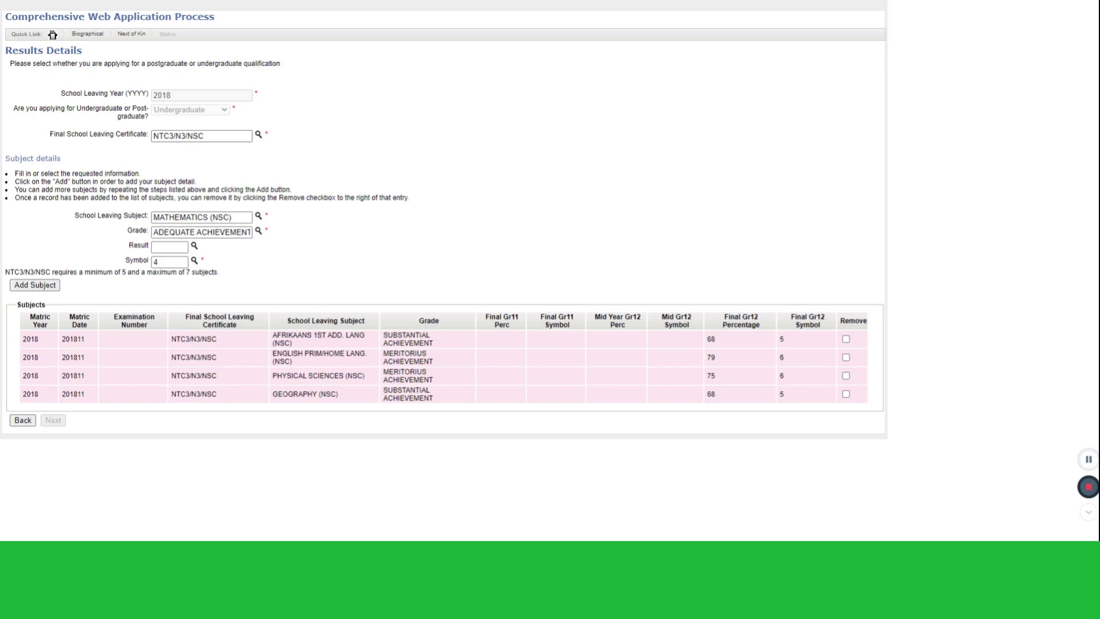
pyautogui.write('58')
pyautogui.click(34, 285)
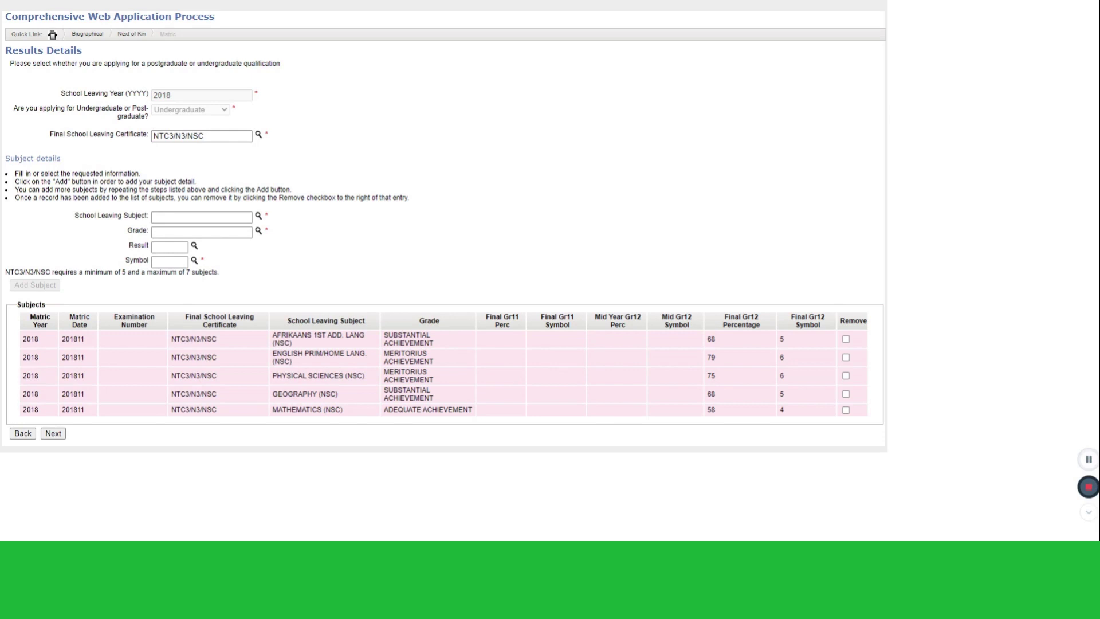
# Add LIFE ORIENTATION with Outstanding Achievement, symbol 7 and result 90
pyautogui.click(258, 231)
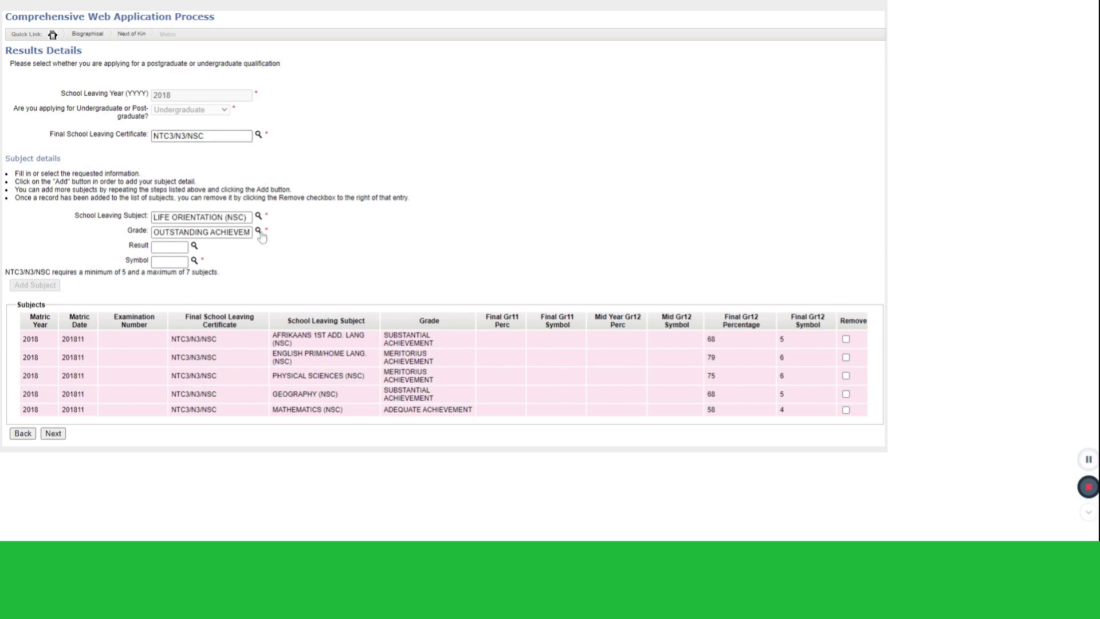
pyautogui.click(193, 261)
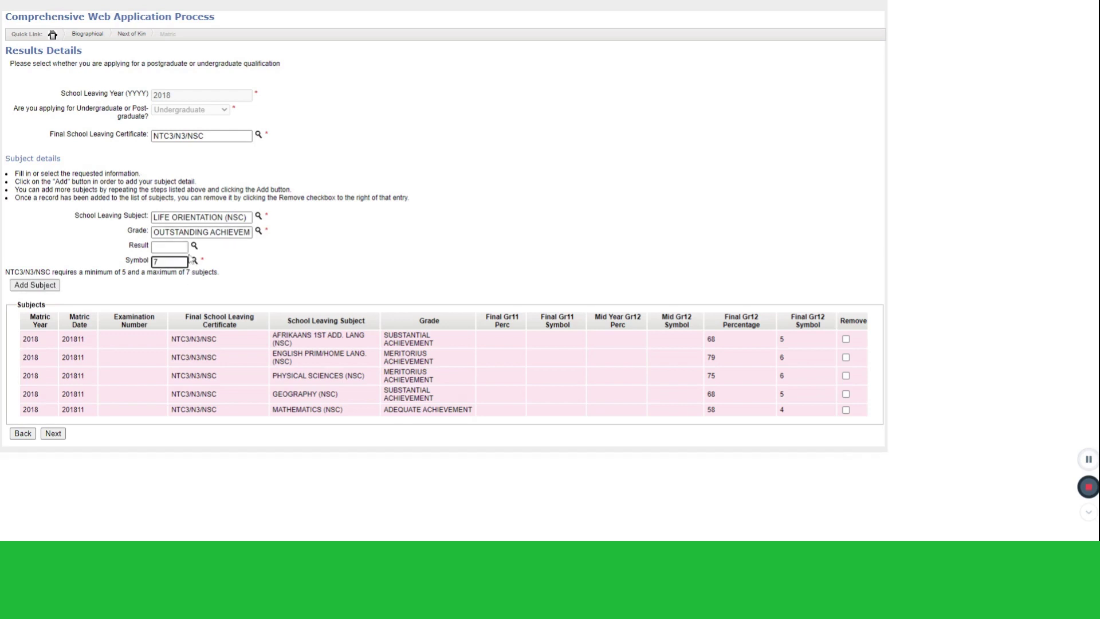
pyautogui.click(194, 247)
pyautogui.write('90')
pyautogui.click(36, 288)
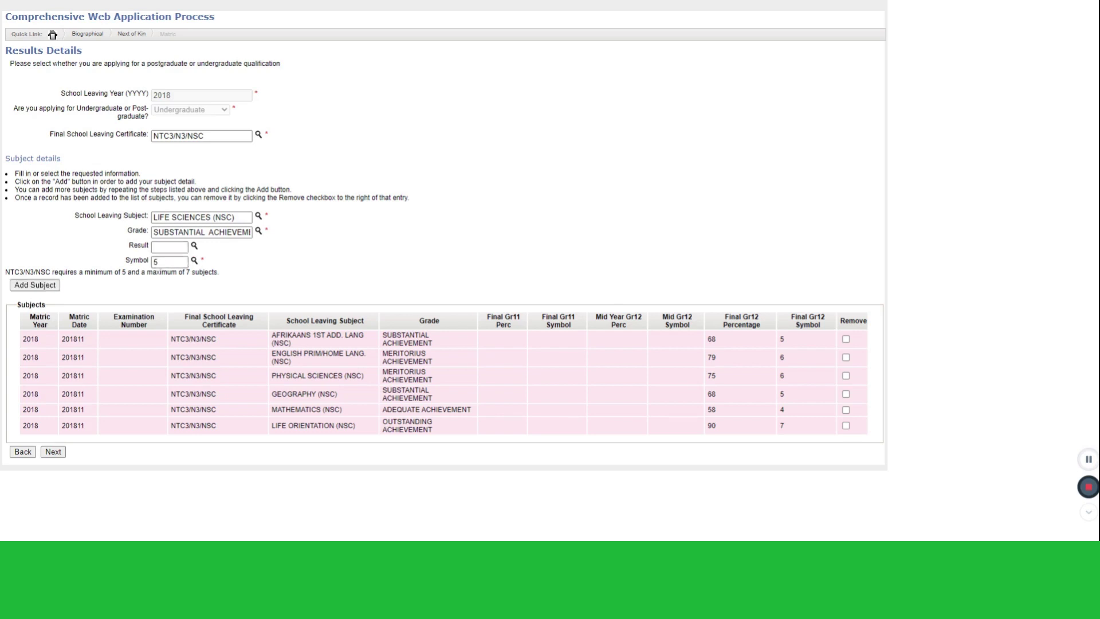
# Add LIFE SCIENCES at 65, symbol 5, and move on to Educational Institution/s
pyautogui.write('65')
pyautogui.click(35, 287)
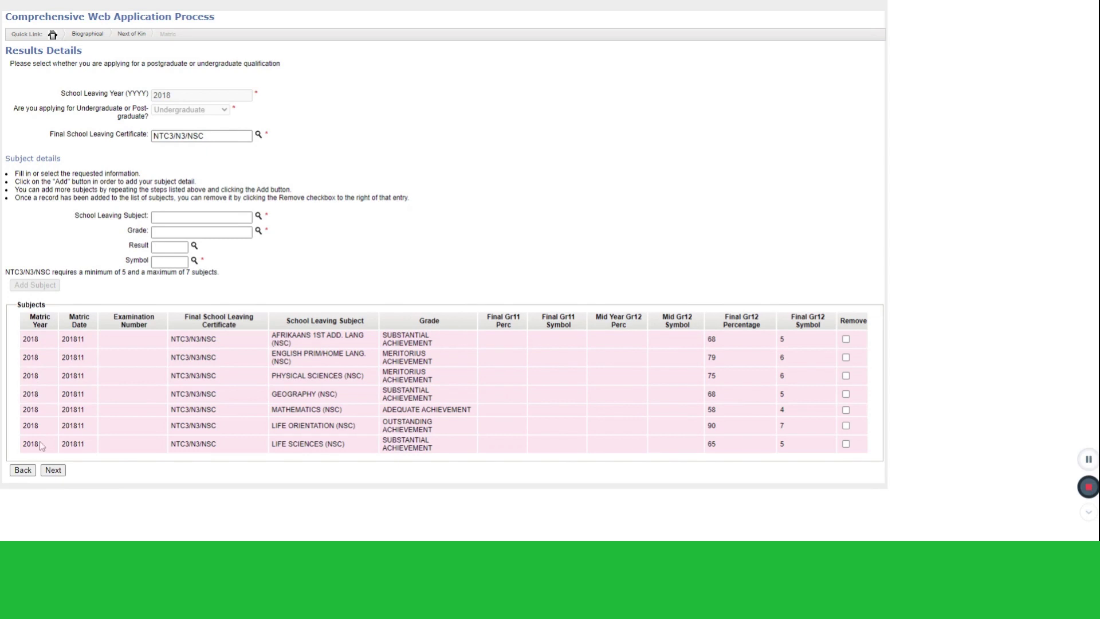
pyautogui.click(54, 472)
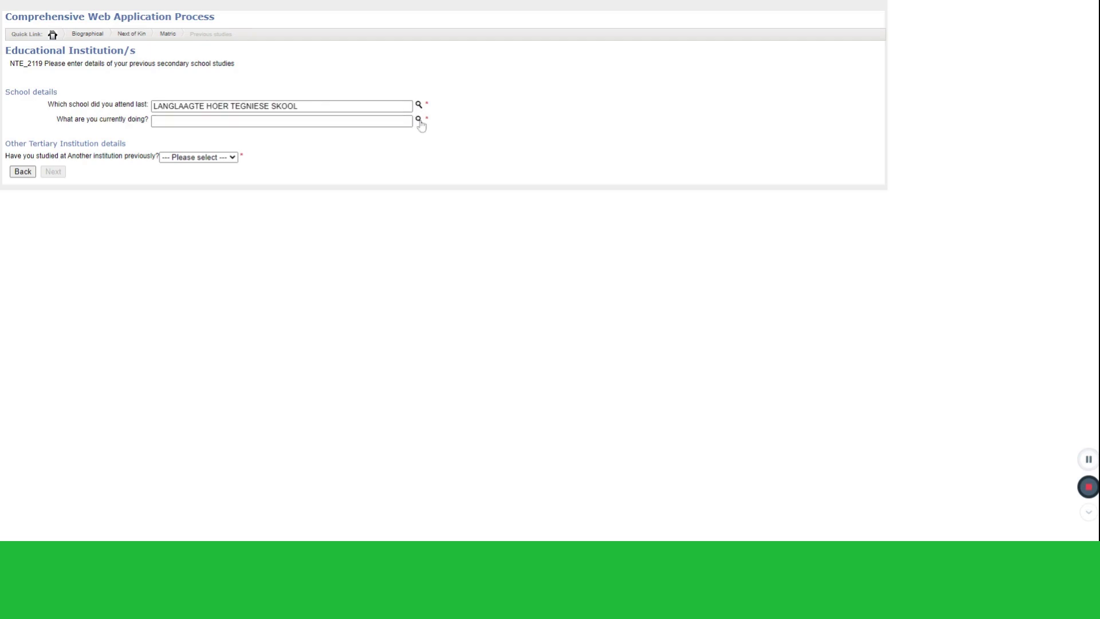
# Set current activity to UNIVERSITY STUDENT and answer No to studies at another institution
pyautogui.click(419, 121)
pyautogui.click(209, 179)
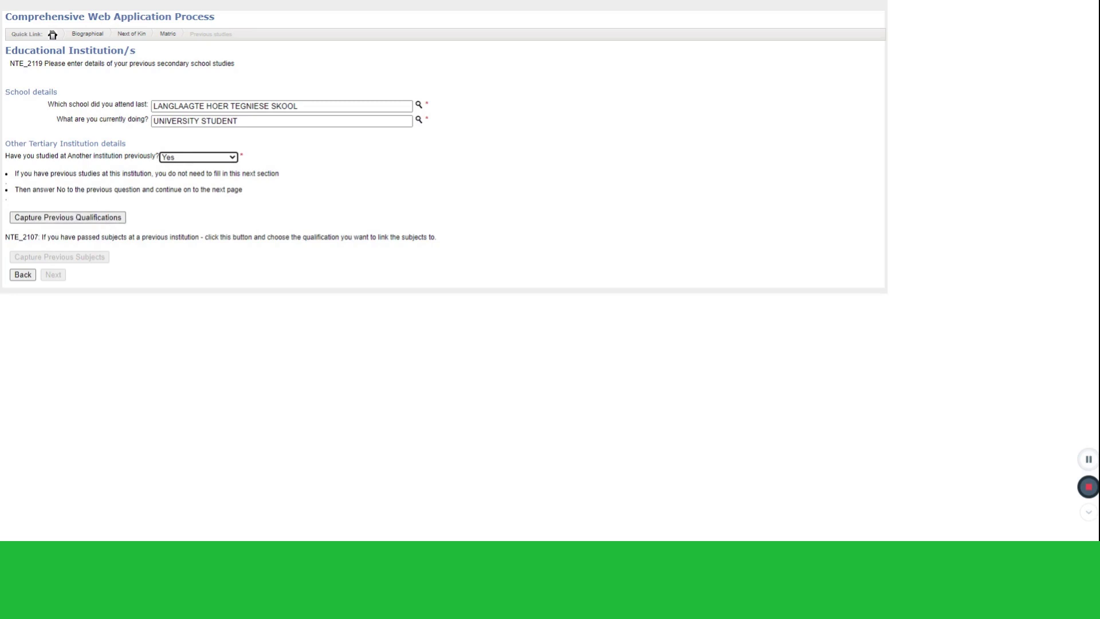
pyautogui.click(183, 167)
pyautogui.press('Down')
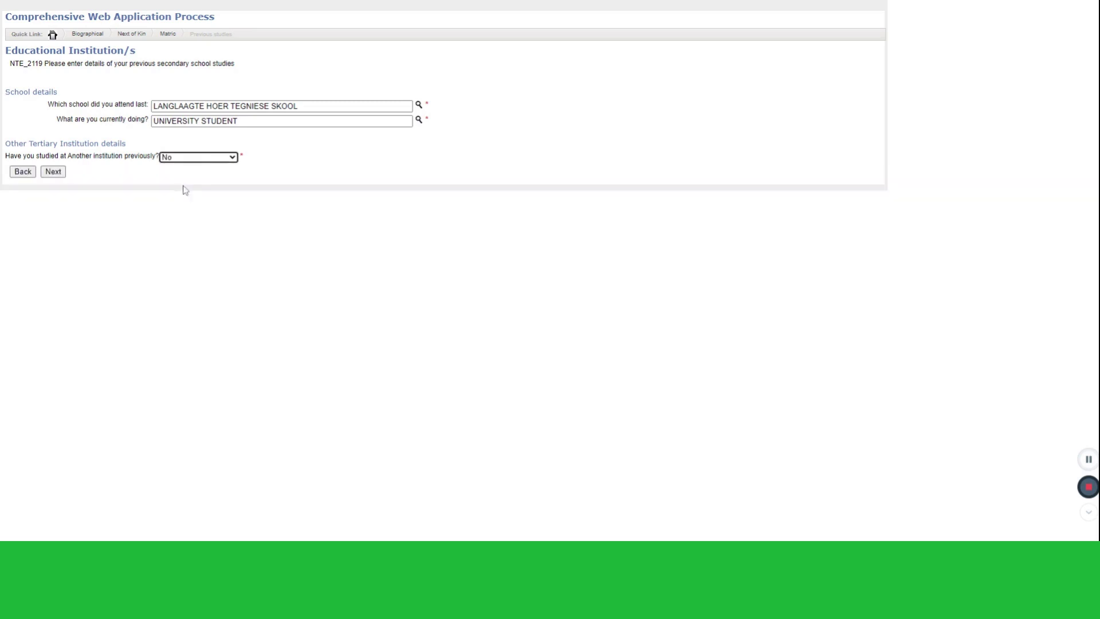
pyautogui.click(54, 172)
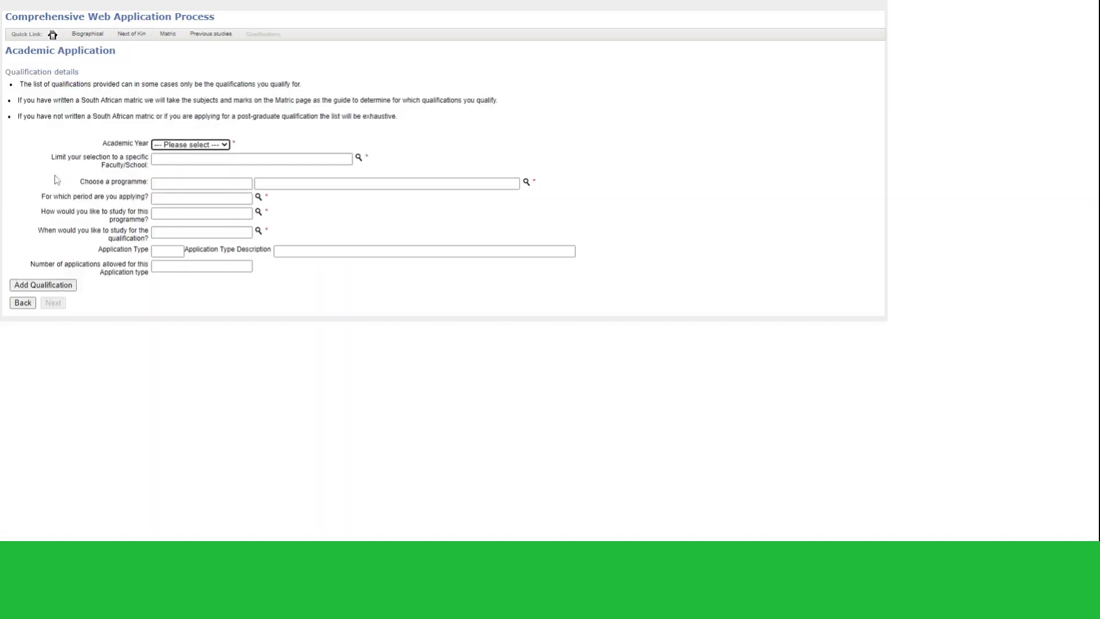
# Add NATIONAL CERTIFICATE N4: EDUCARE for academic year 2022 to the application
pyautogui.click(172, 144)
pyautogui.click(173, 166)
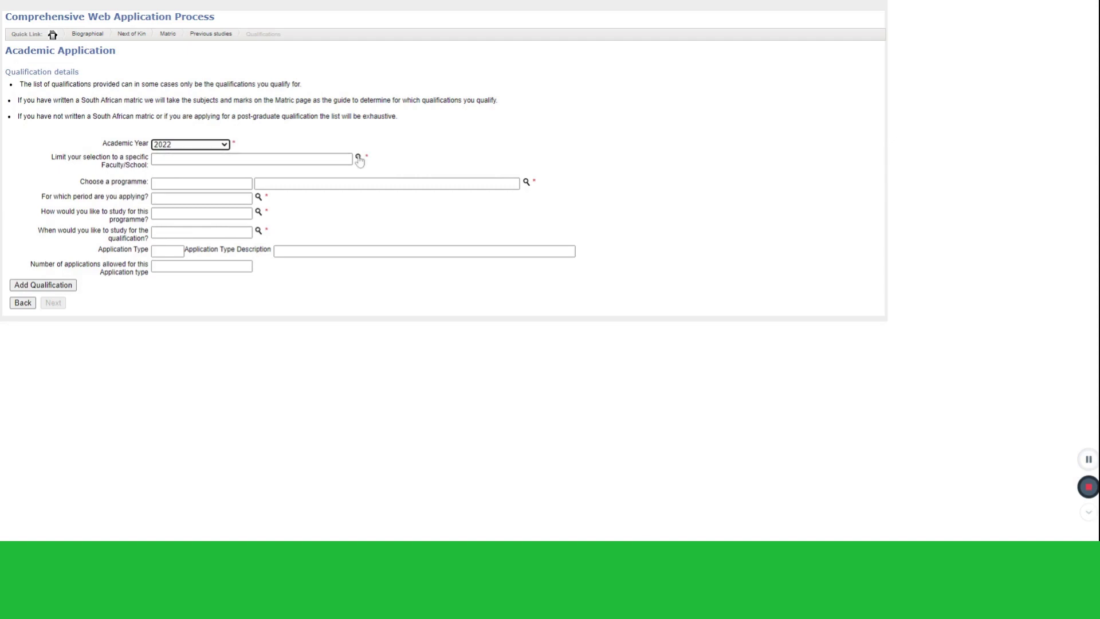
pyautogui.click(359, 160)
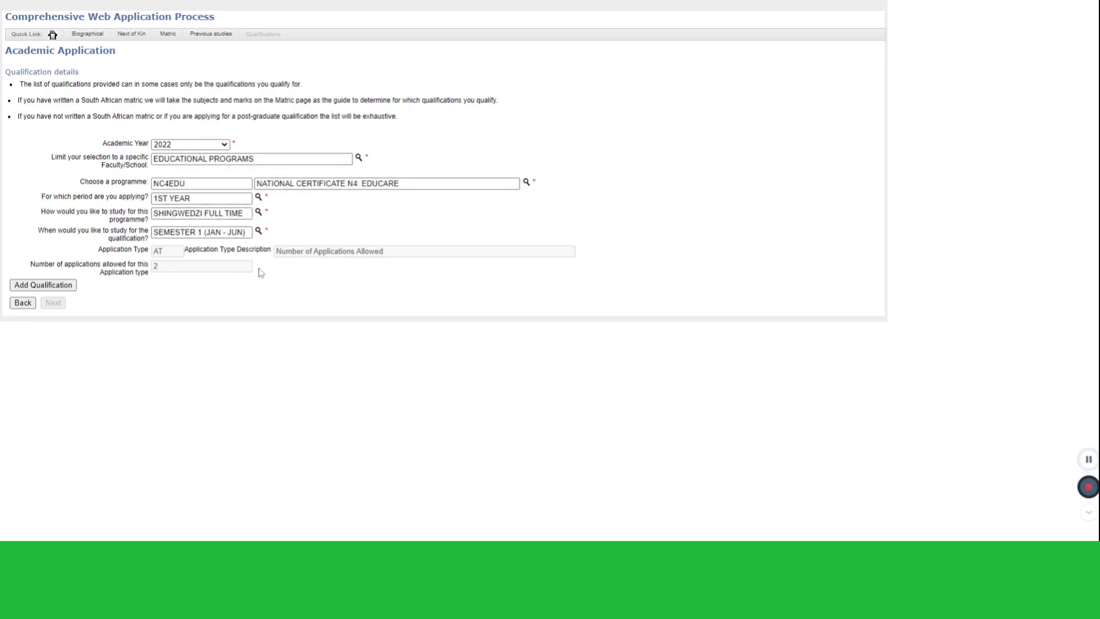
pyautogui.click(61, 286)
# Add NATIONAL CERTIFICATE: MANAGEMENT L2 from FACULTY OF BUSINESS STUDIES for 2022
pyautogui.click(198, 152)
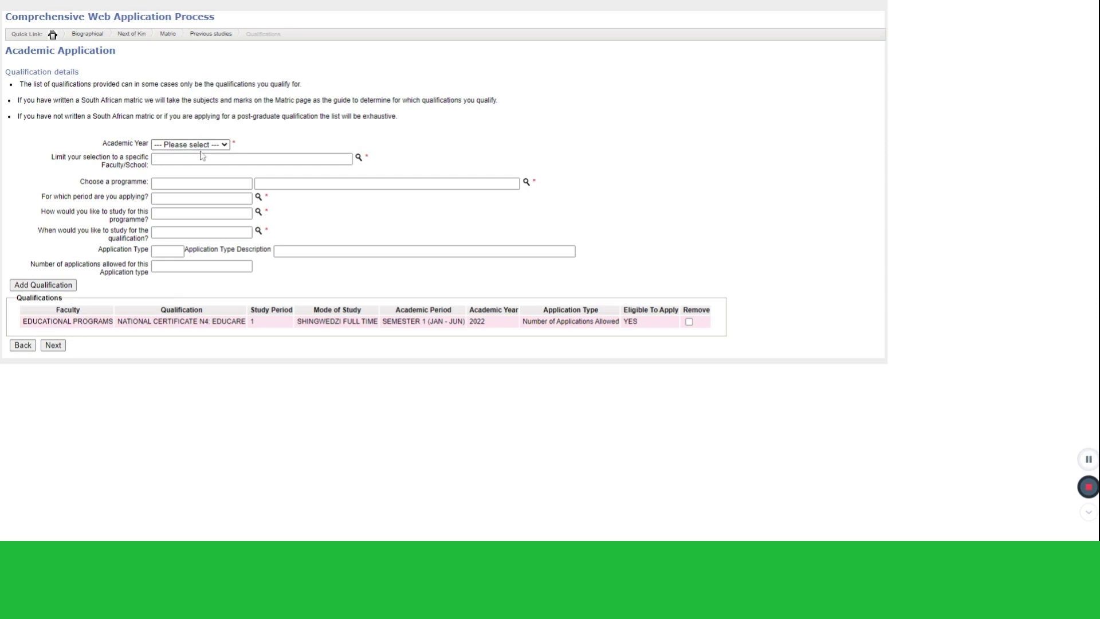
pyautogui.click(194, 164)
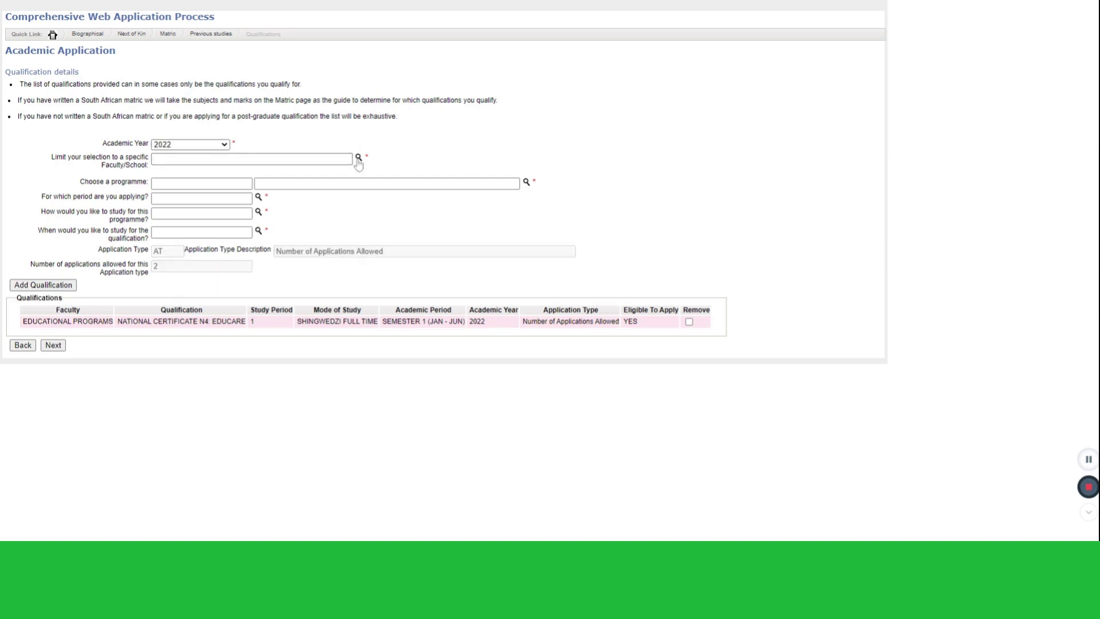
pyautogui.click(358, 159)
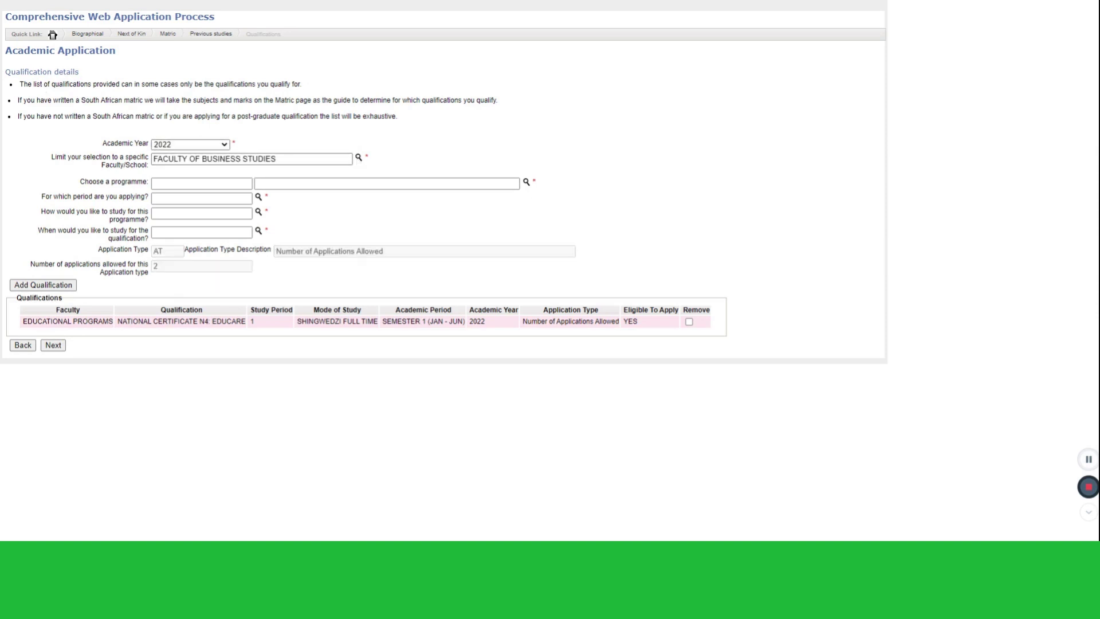
pyautogui.click(527, 182)
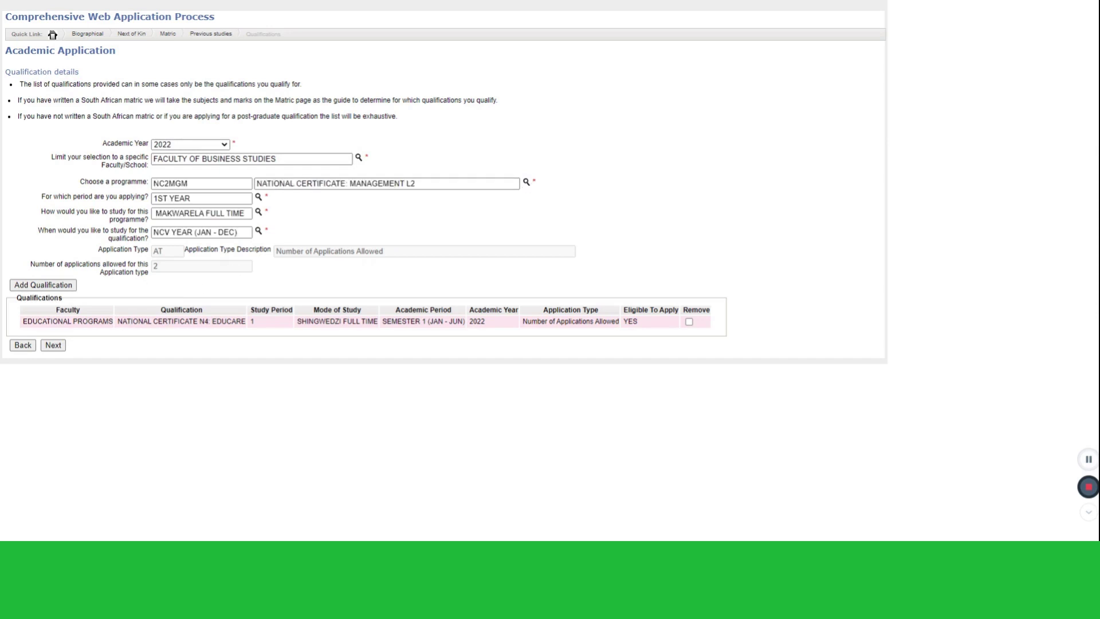
pyautogui.click(68, 286)
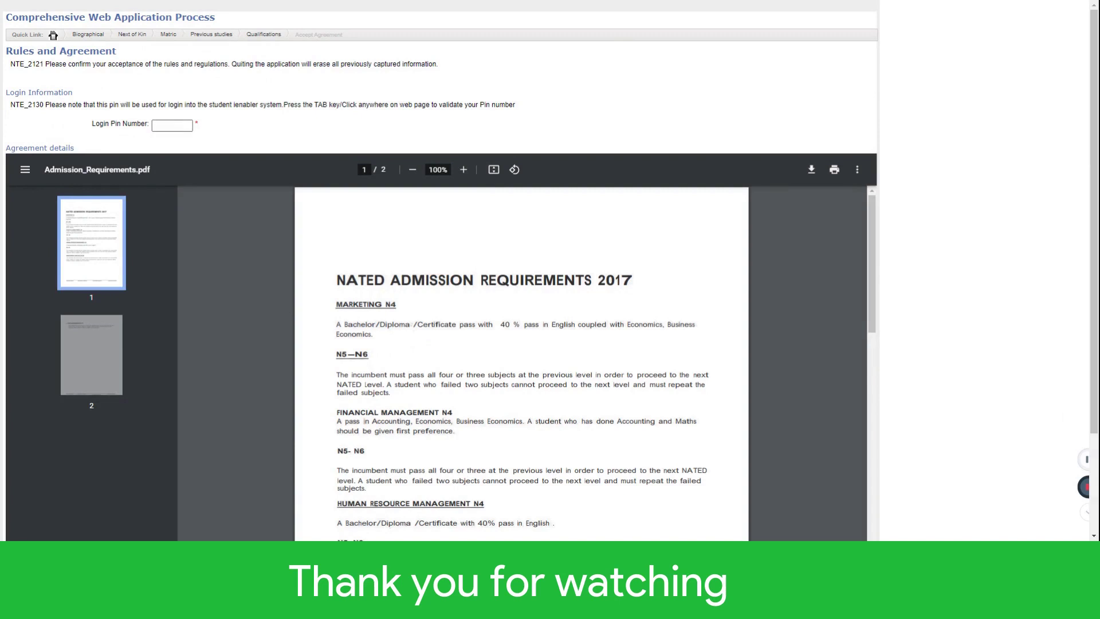
# Enter a login PIN and tick I Accept on the Rules and Agreement page
pyautogui.click(172, 125)
pyautogui.scroll(-2, 204, 123)
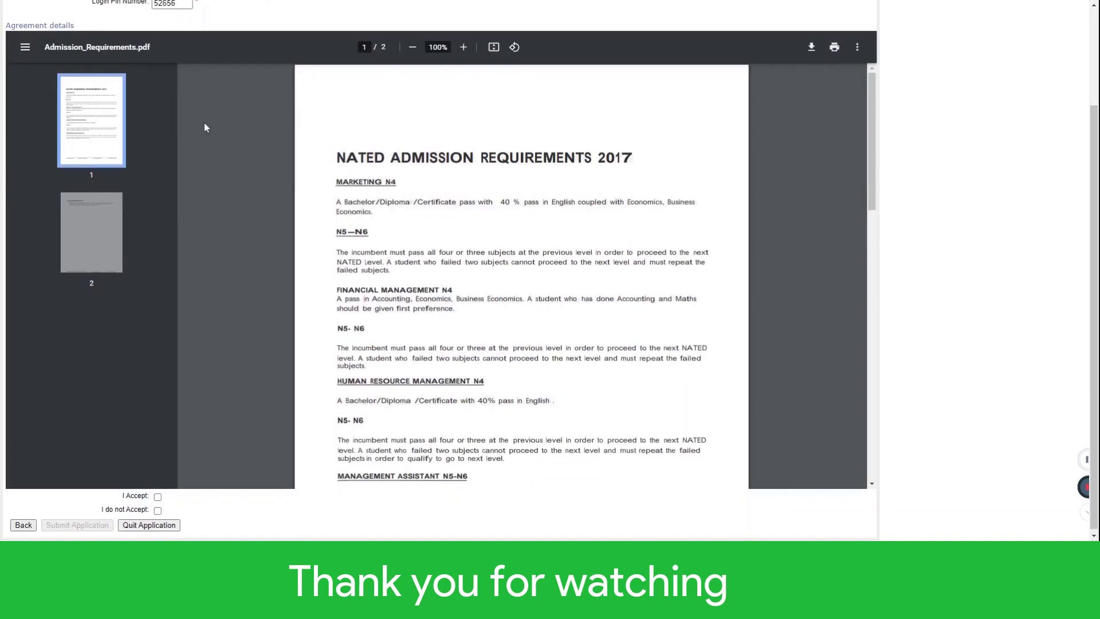
pyautogui.click(157, 494)
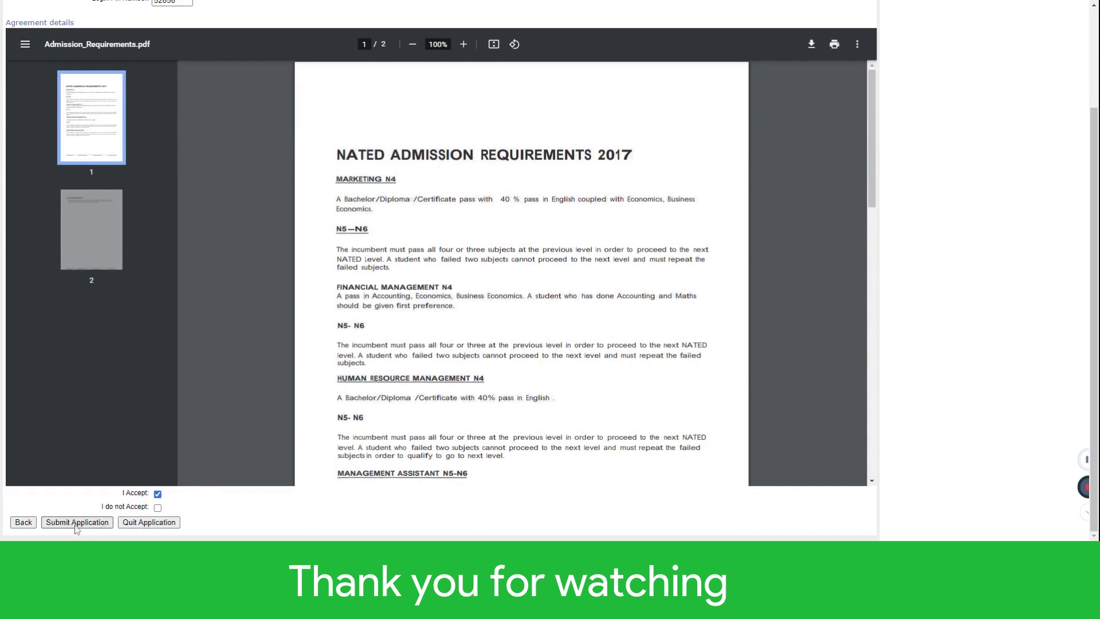